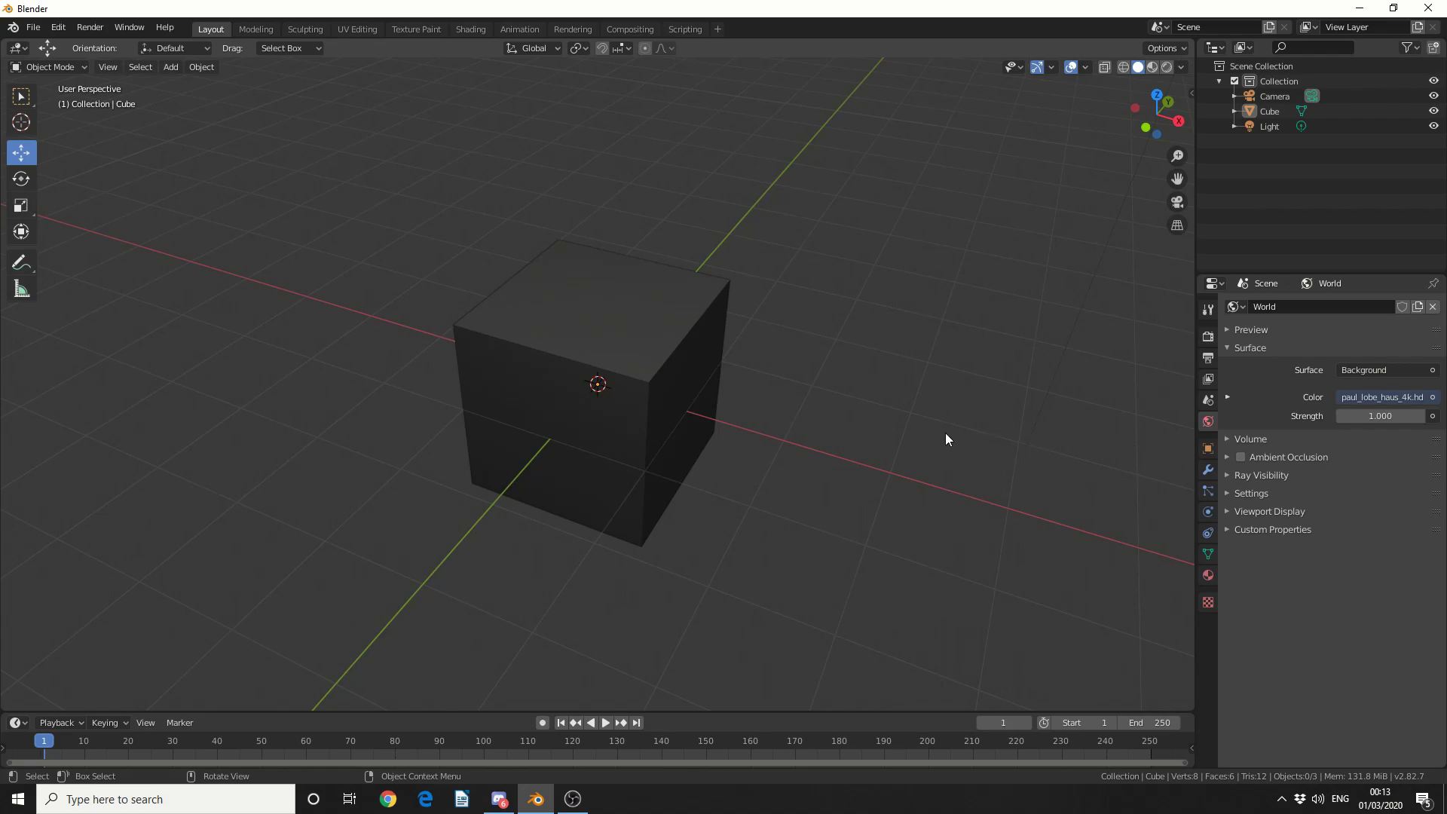
Review the Carver add-on's instructions and key assignments in the preferences, enlarging the window to show them all
click(60, 28)
click(120, 244)
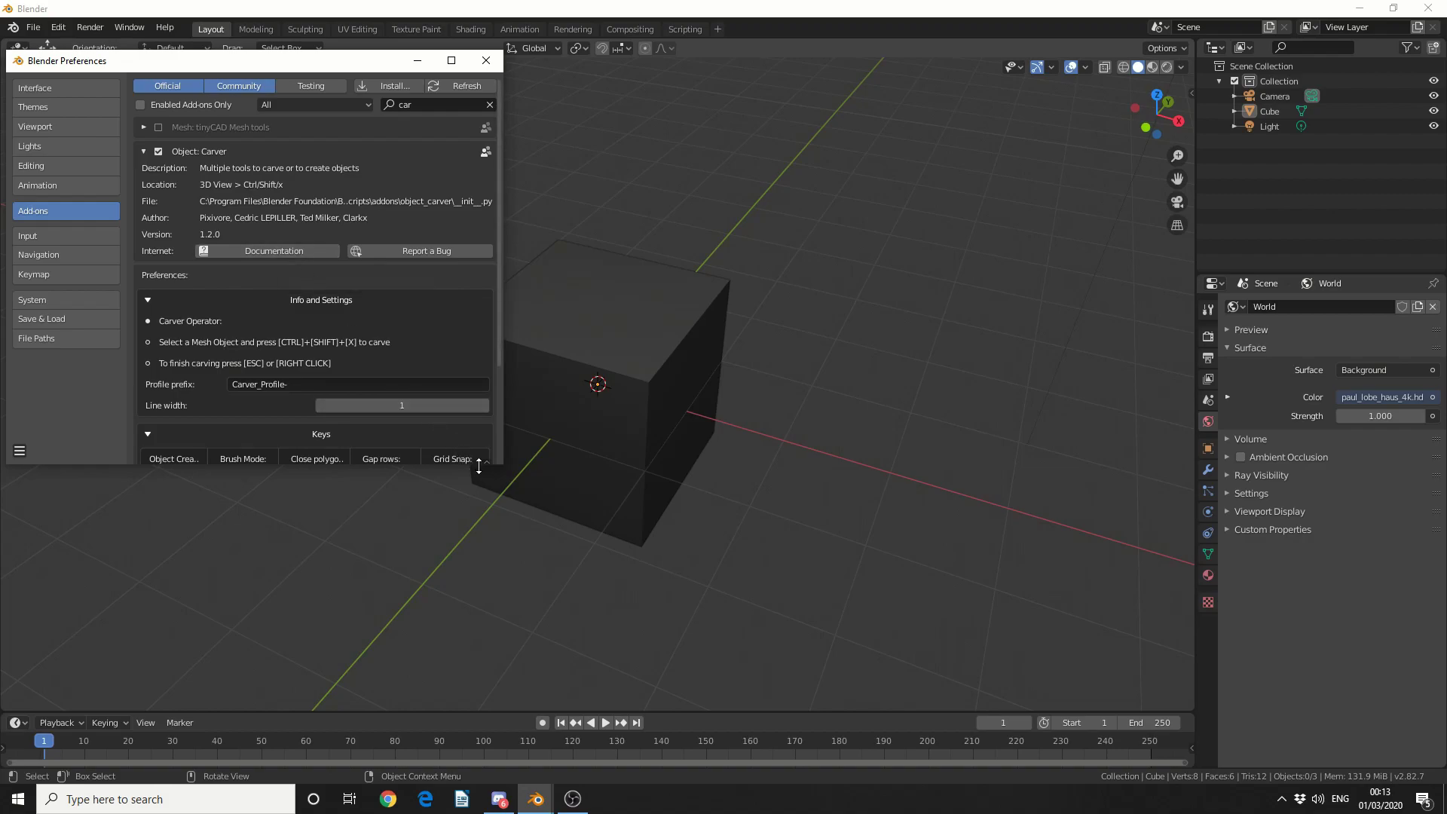
drag(479, 465, 467, 661)
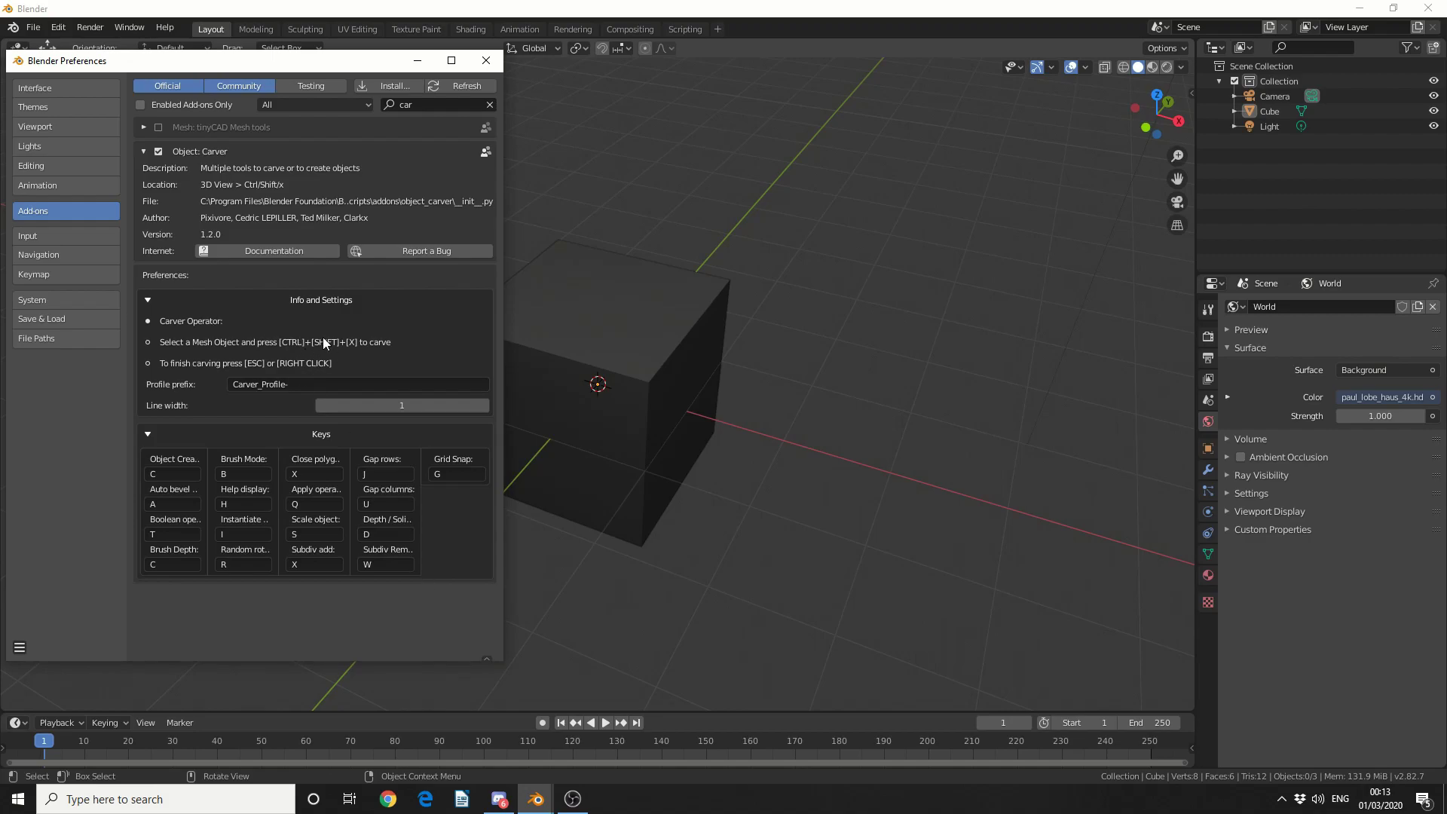
click(485, 60)
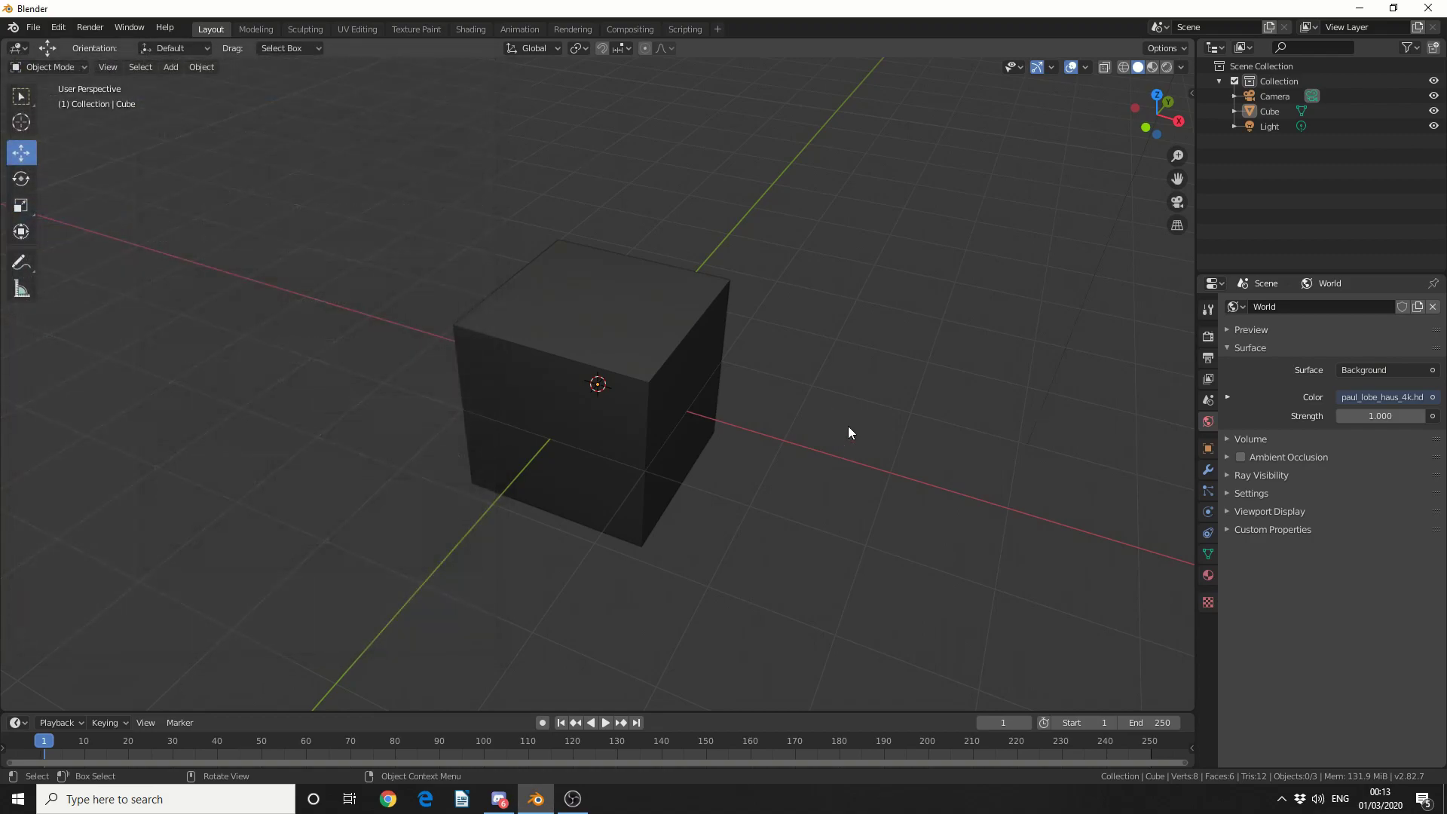
Carve four rectangular notches into the cube's right side and one into its underside from the front view, using Carver in Difference mode
middle_drag(862, 429, 592, 379)
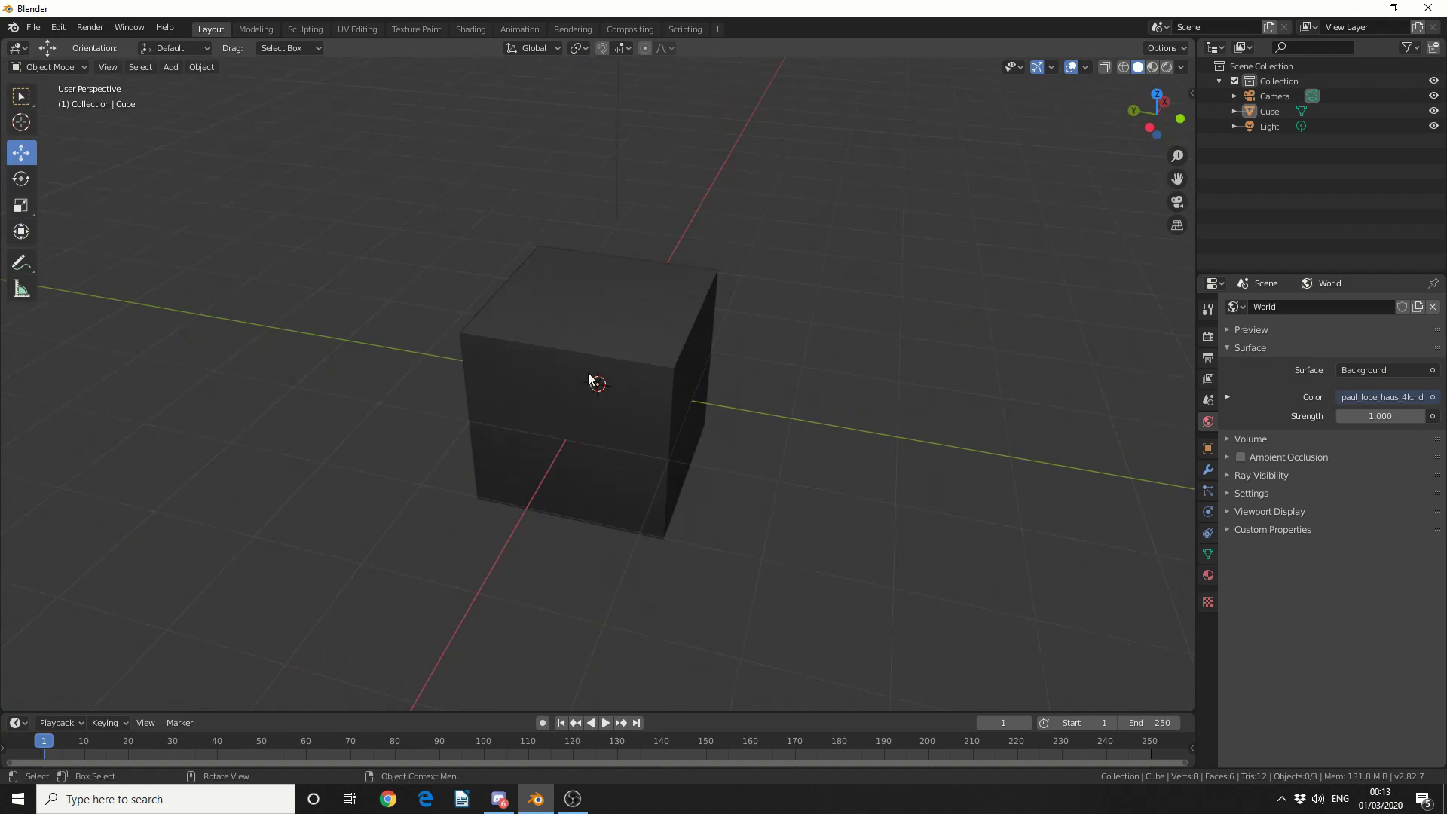
click(616, 360)
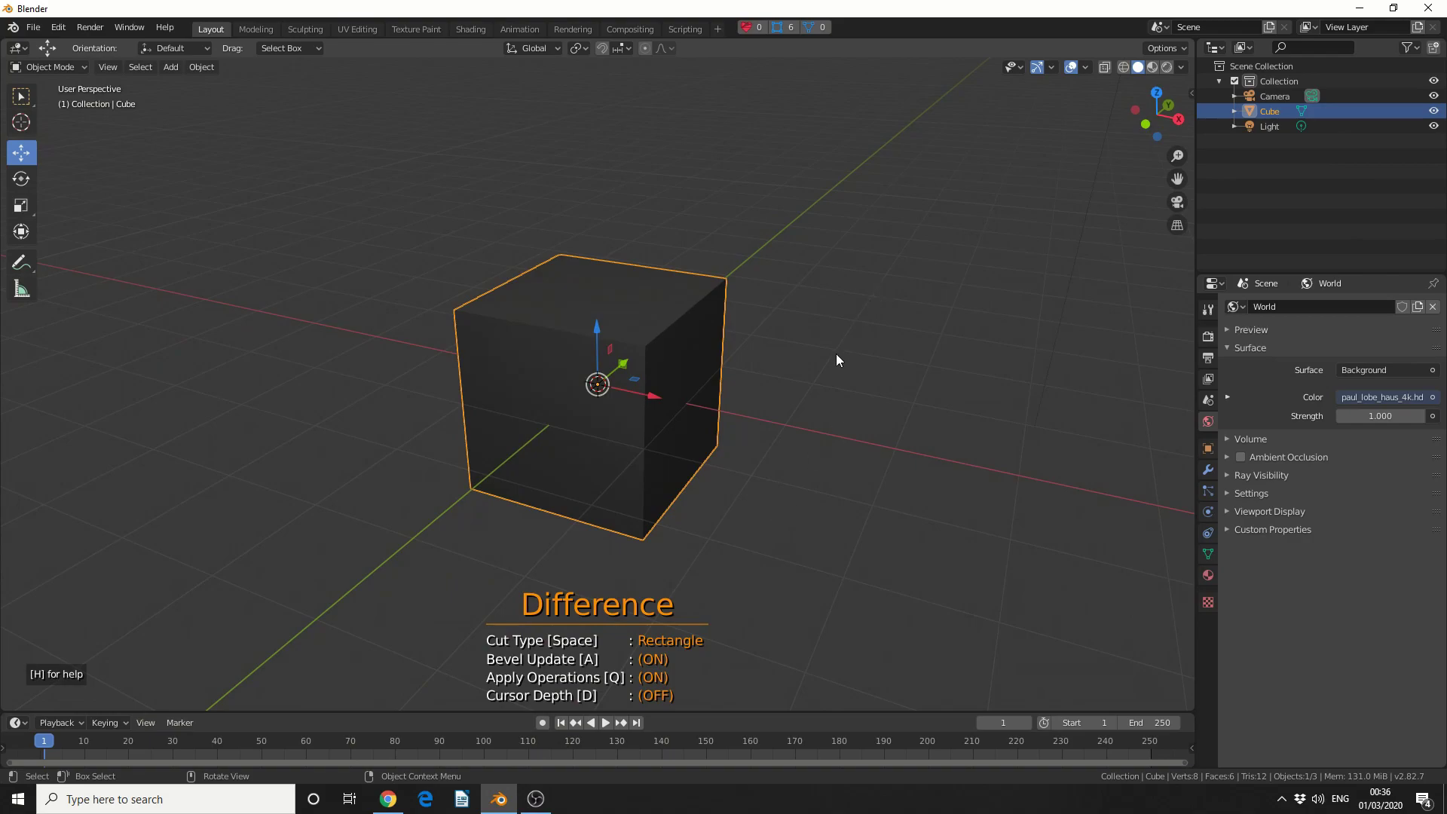
middle_drag(835, 354, 885, 364)
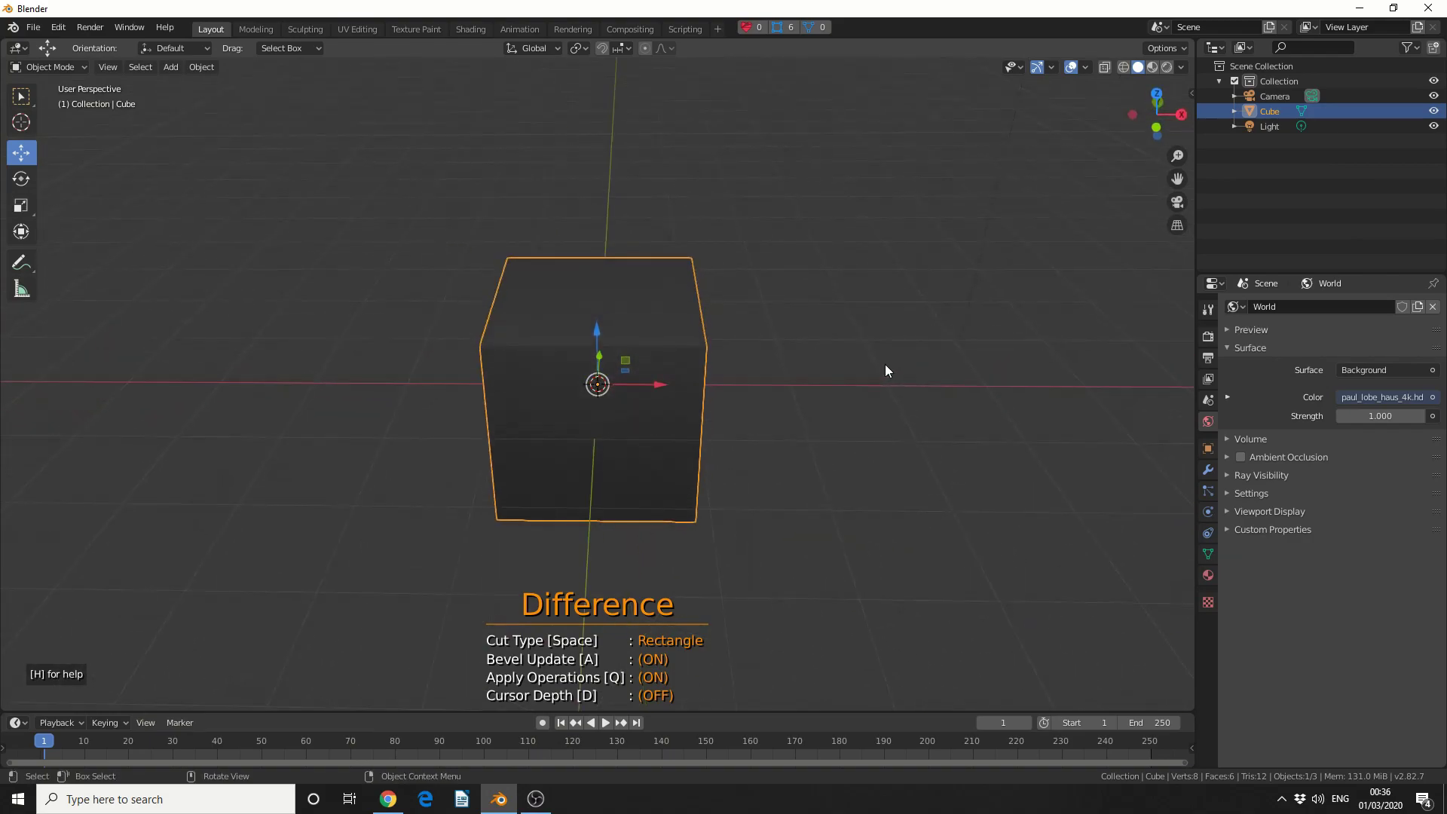
key(KP_1)
key(KP_3)
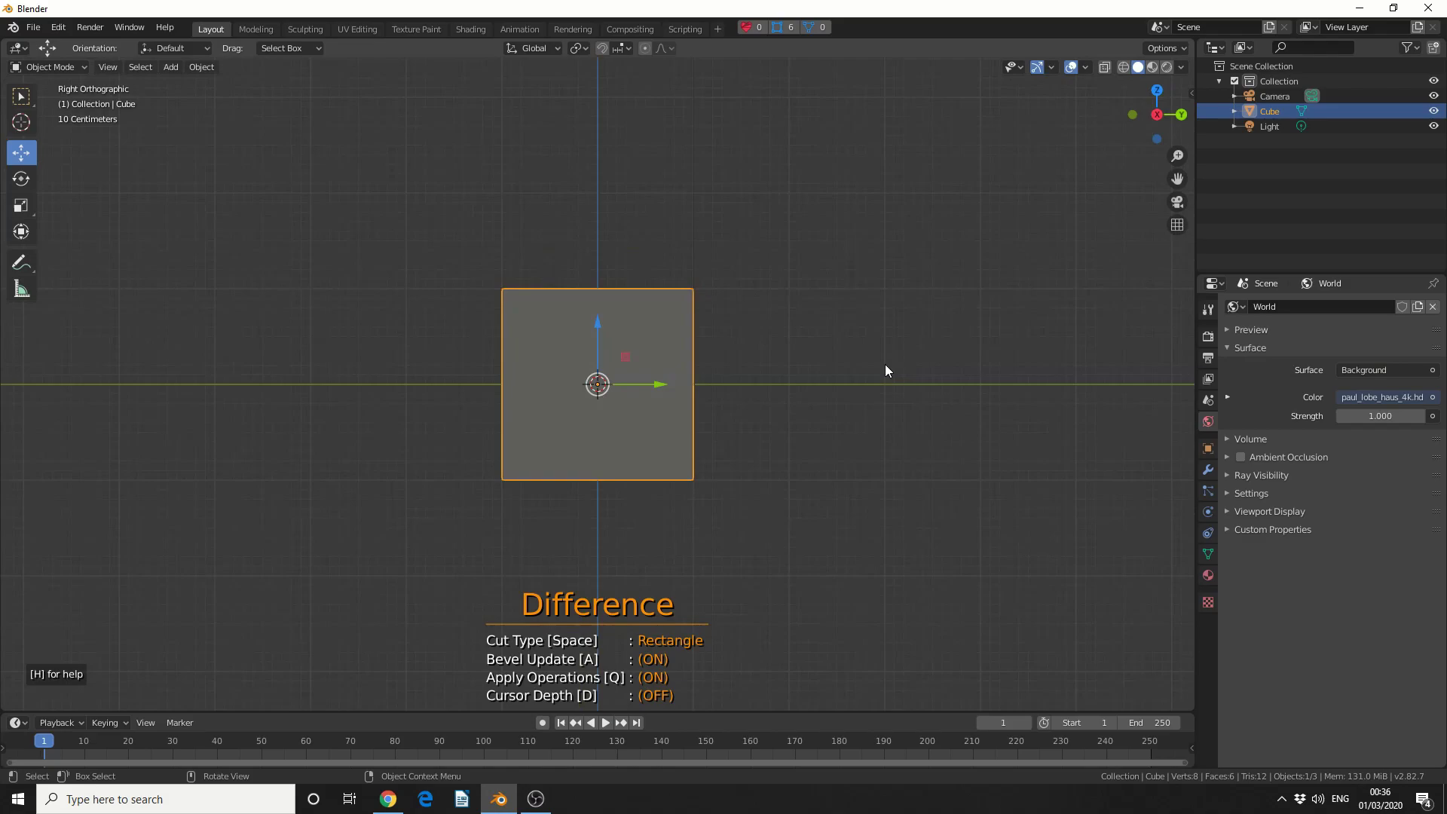
key(KP_7)
key(ctrl+KP_7)
key(KP_5)
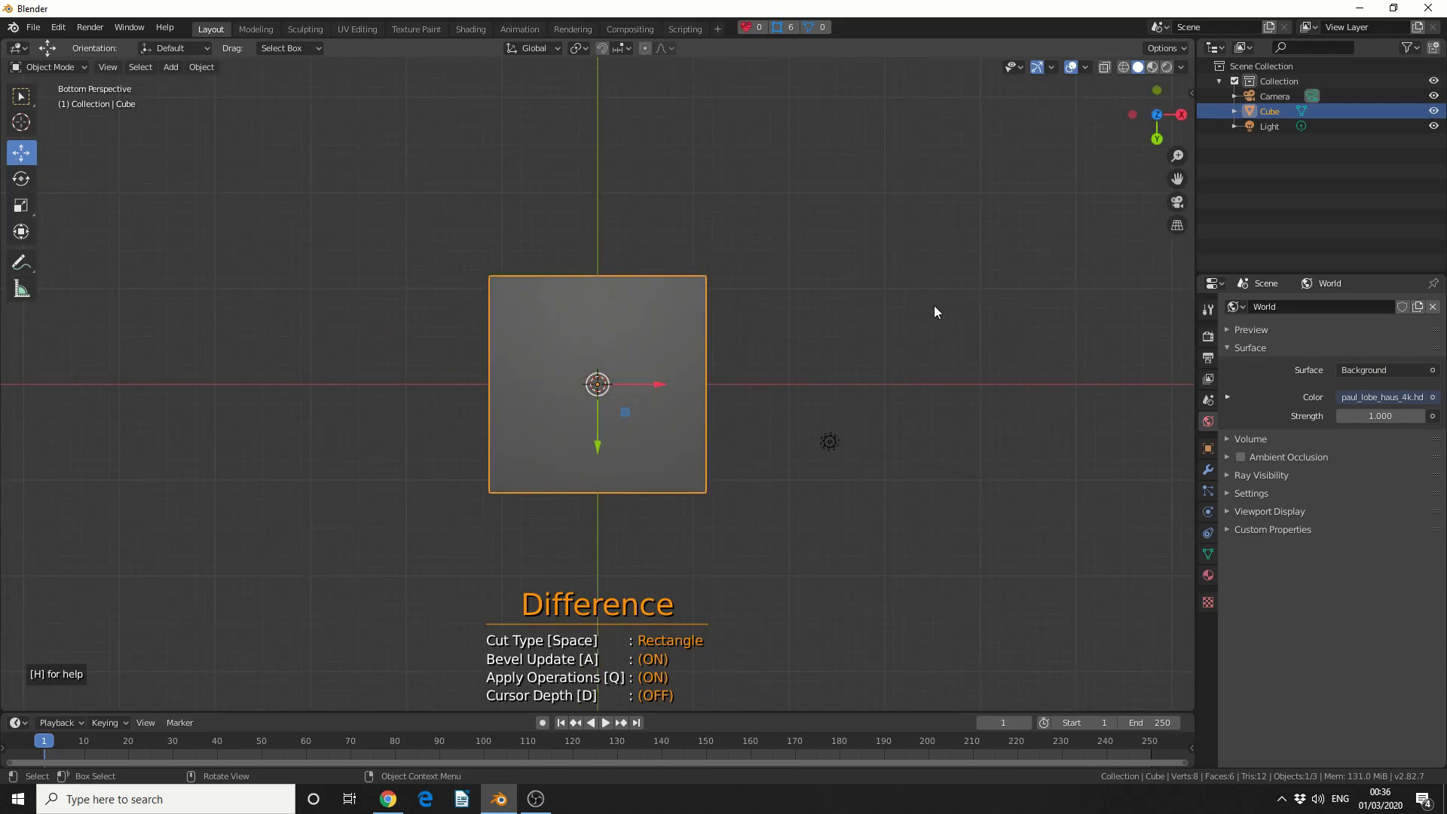
key(KP_1)
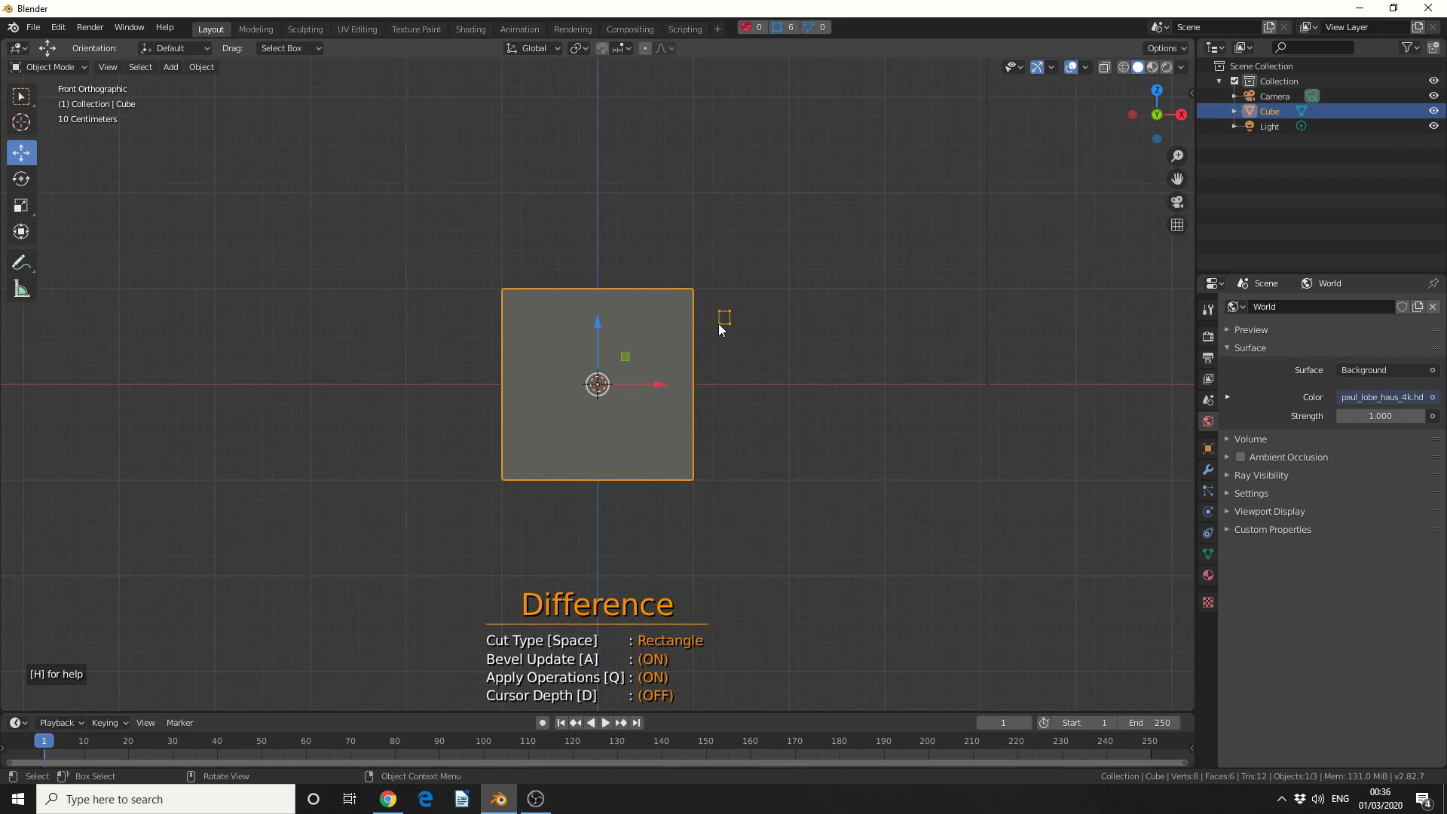
drag(670, 351, 672, 374)
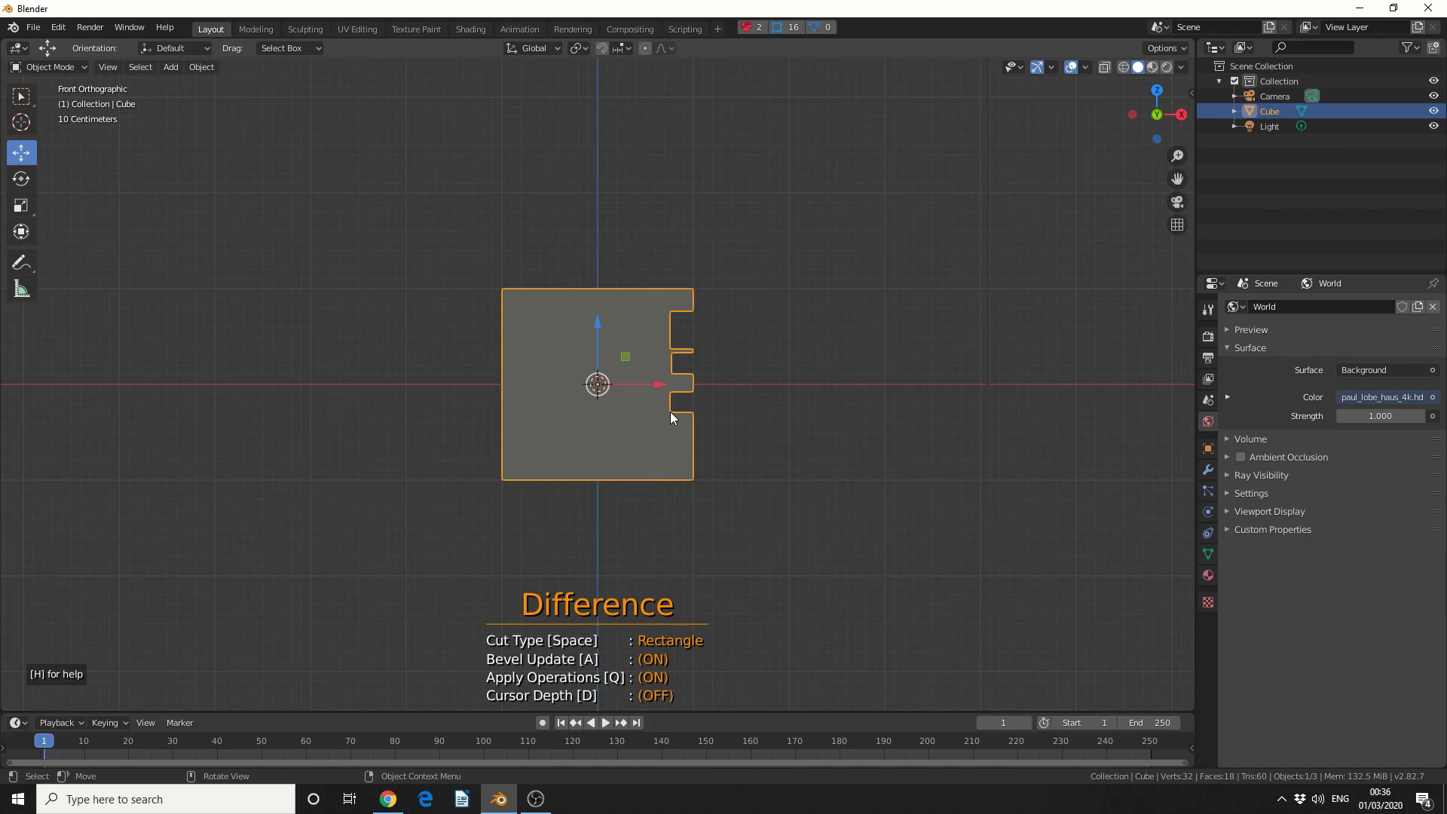
drag(731, 439, 678, 425)
drag(531, 355, 692, 491)
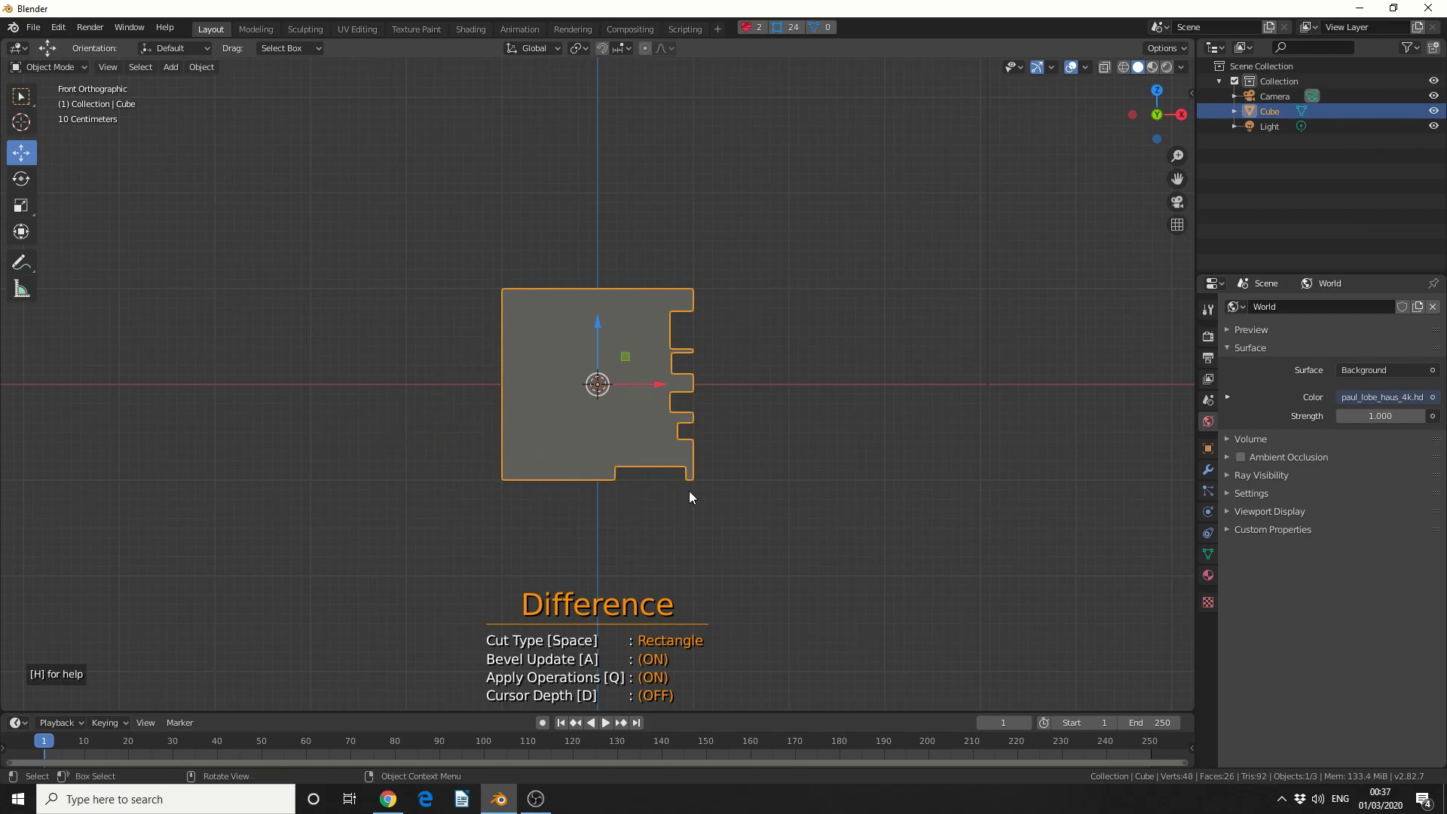
Carve an angled polygonal outline out of the cube's underside near the lower-left corner with the Line cut type
key(space)
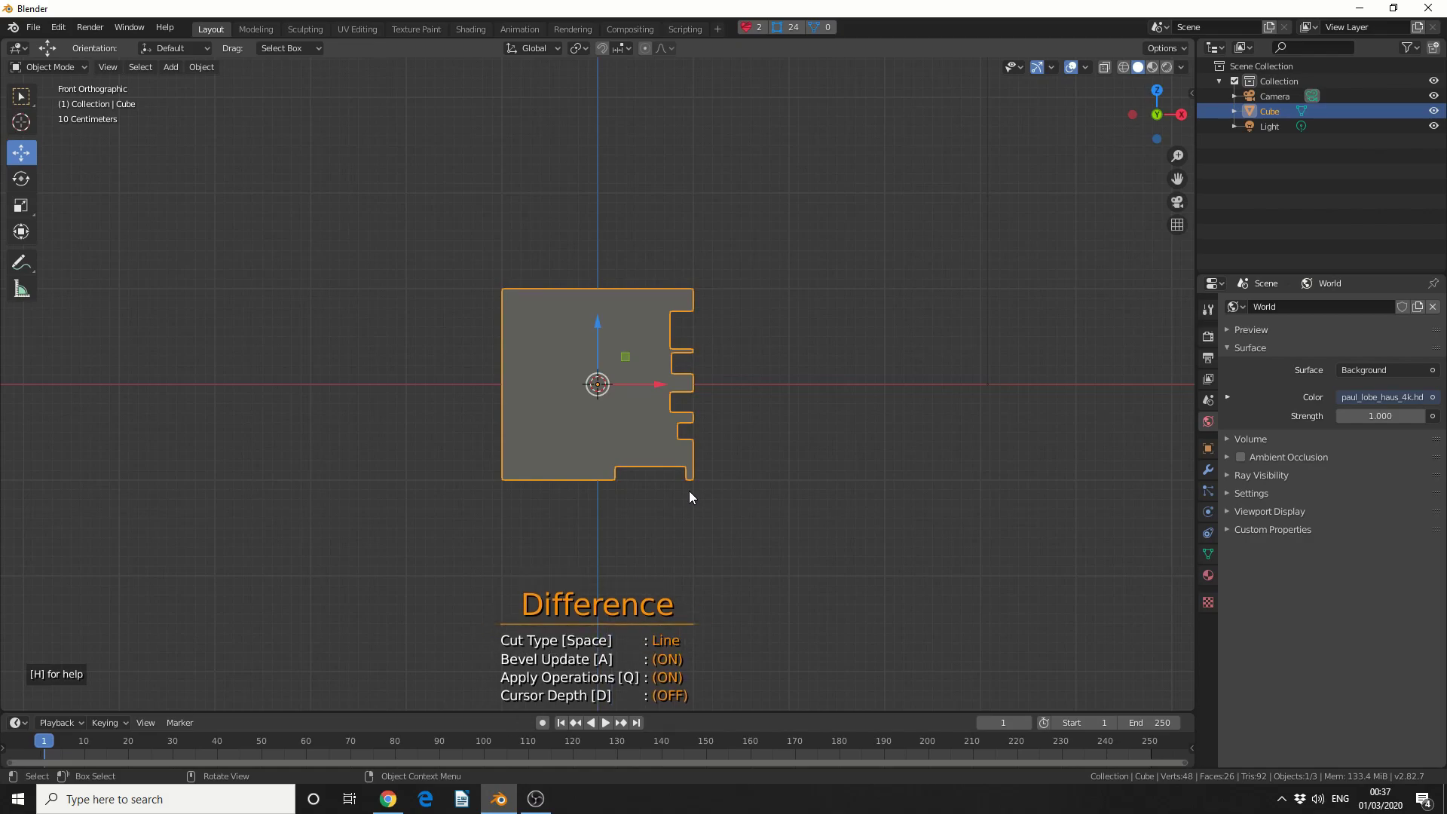
scroll(565, 475, up, 3)
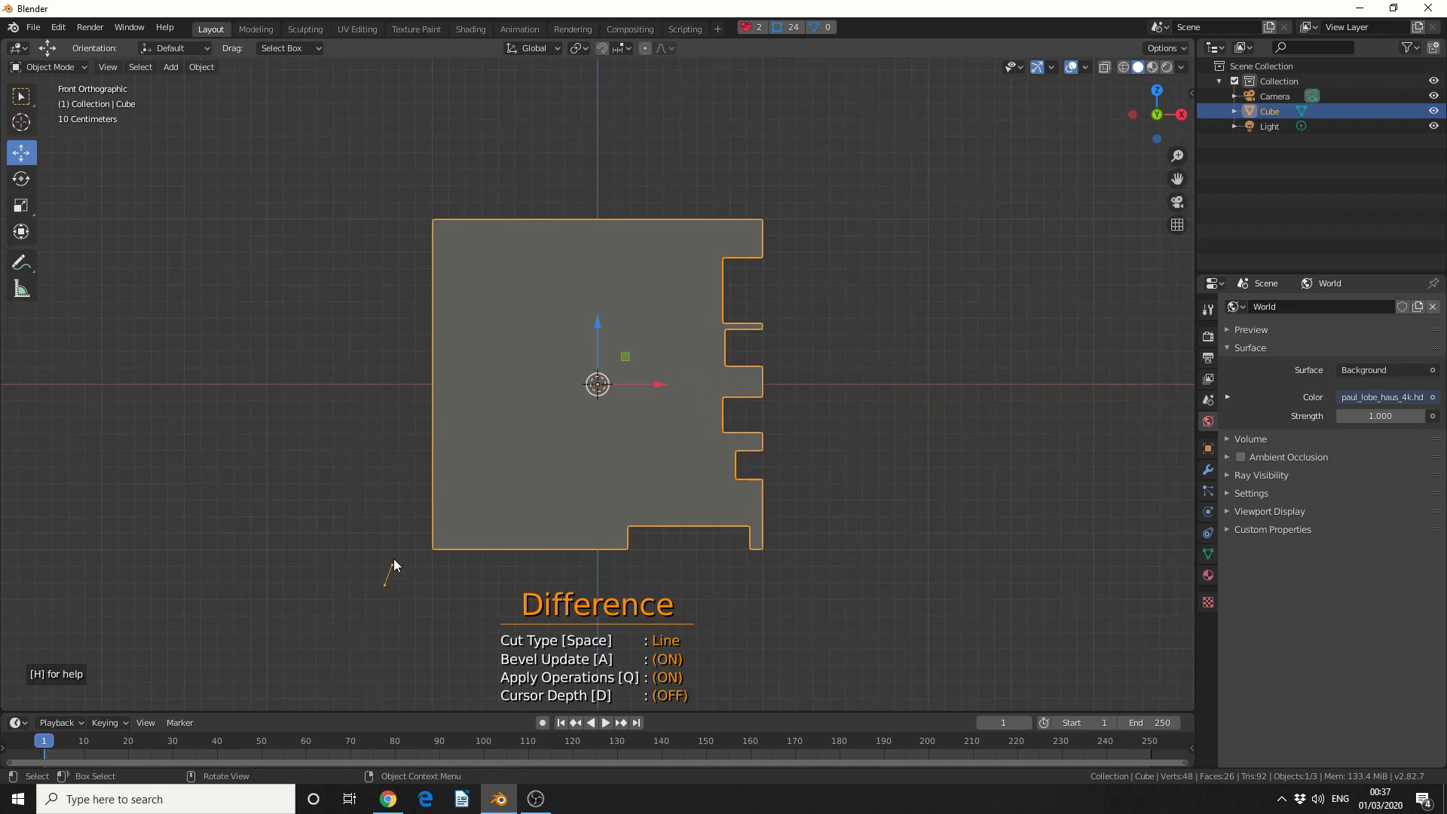
click(415, 530)
click(513, 530)
key(Return)
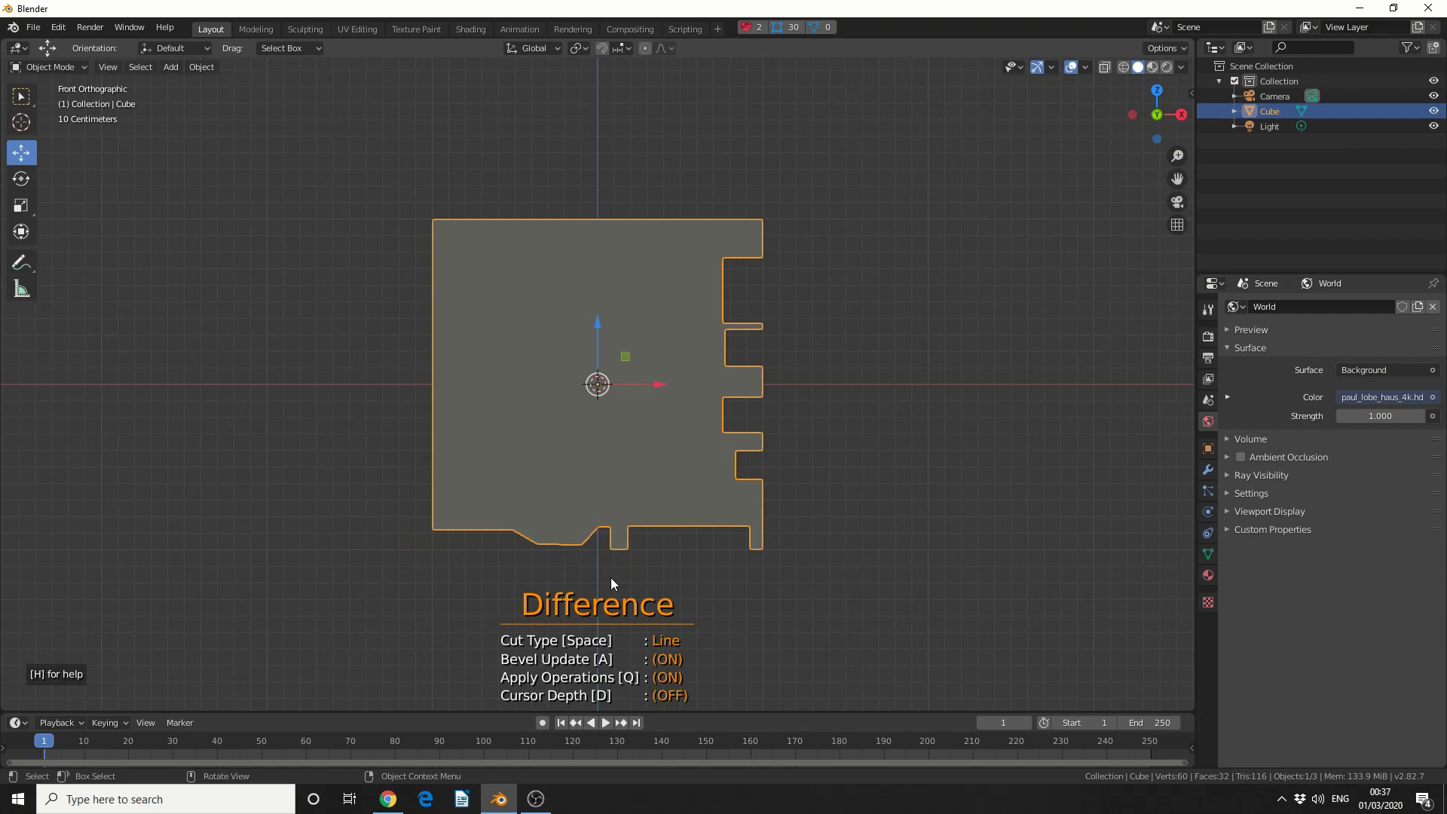
Carve a semicircular groove into the middle of the cube's left side with the Circle cut type at 40 subdivisions
middle_drag(782, 520, 859, 495)
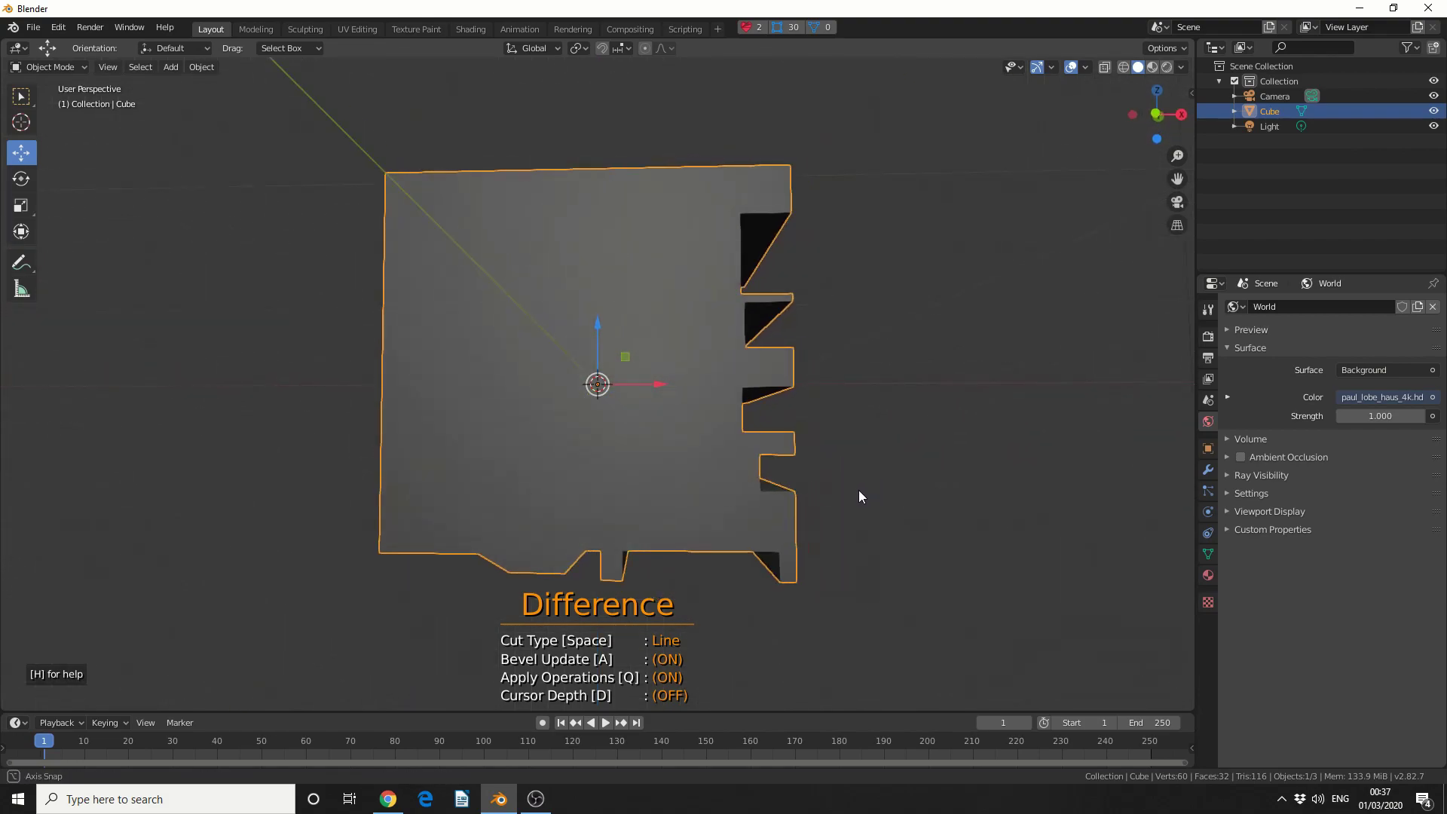
key(space)
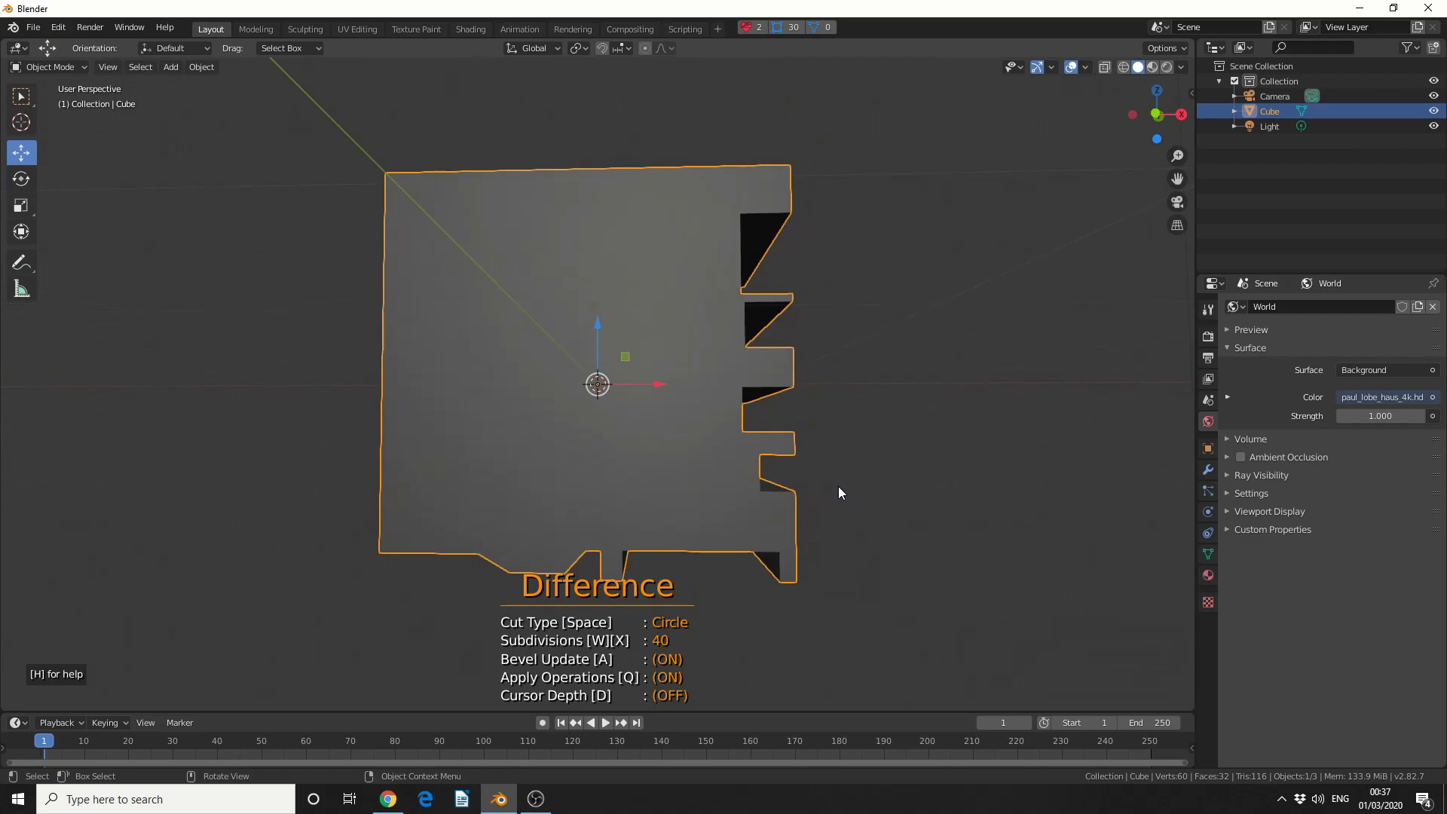
key(KP_1)
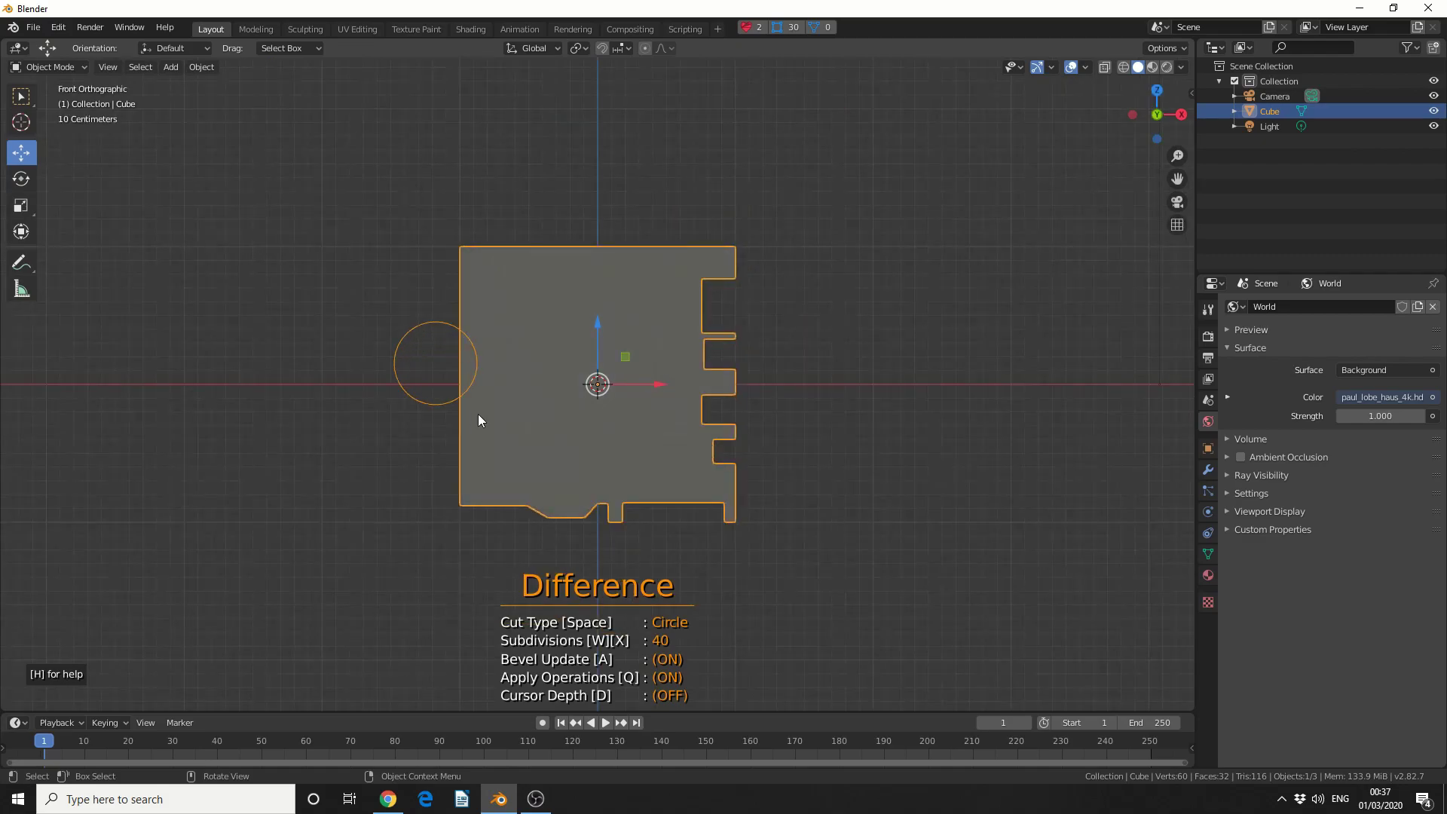
drag(479, 420, 486, 418)
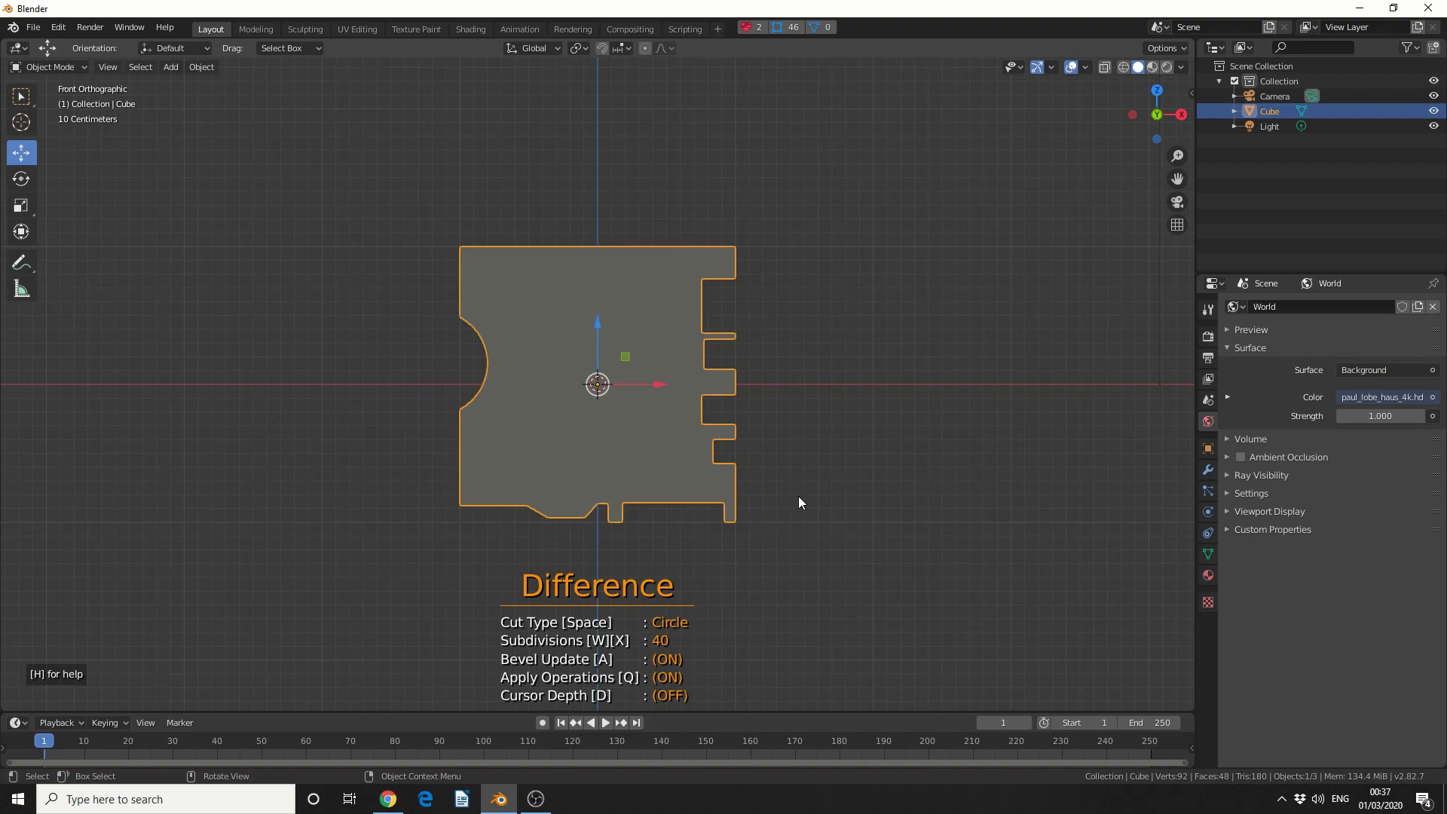
middle_drag(858, 497, 961, 480)
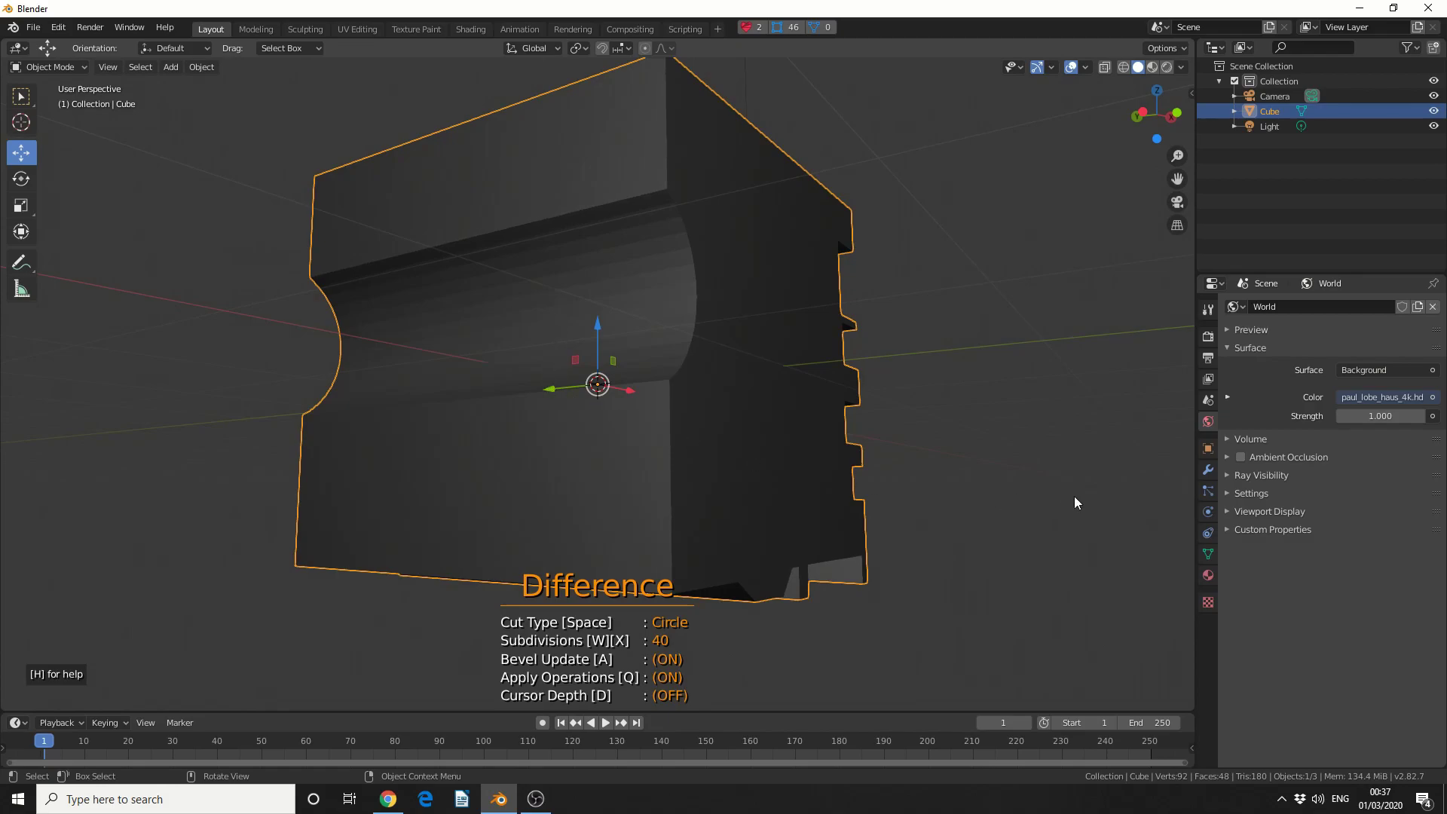
Raise the circle cutter to 180 subdivisions and carve a smoother round groove below the first one on the left side
middle_drag(1075, 497, 978, 500)
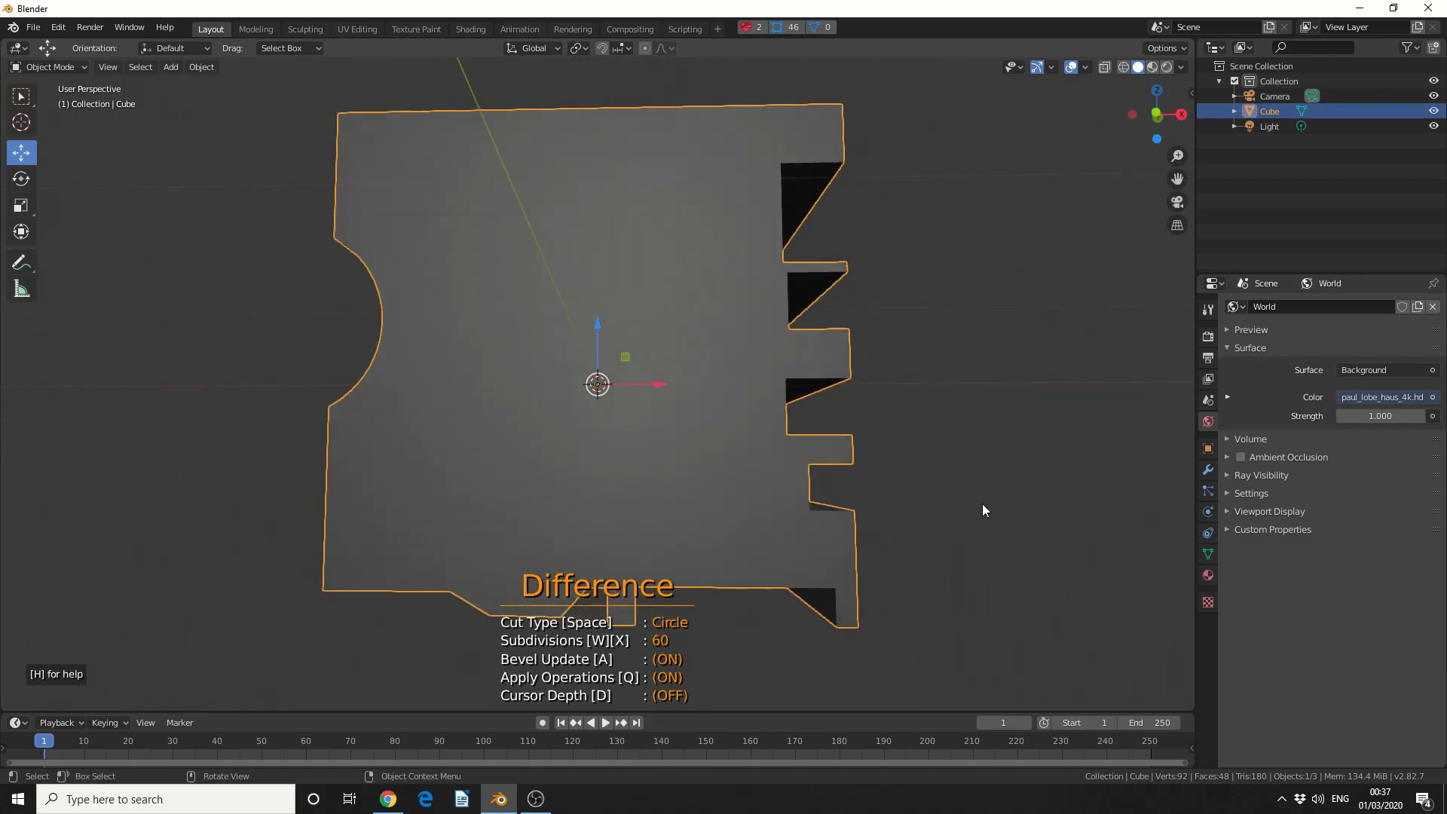
key(w)
key(w)
key(w)
key(w)
key(KP_1)
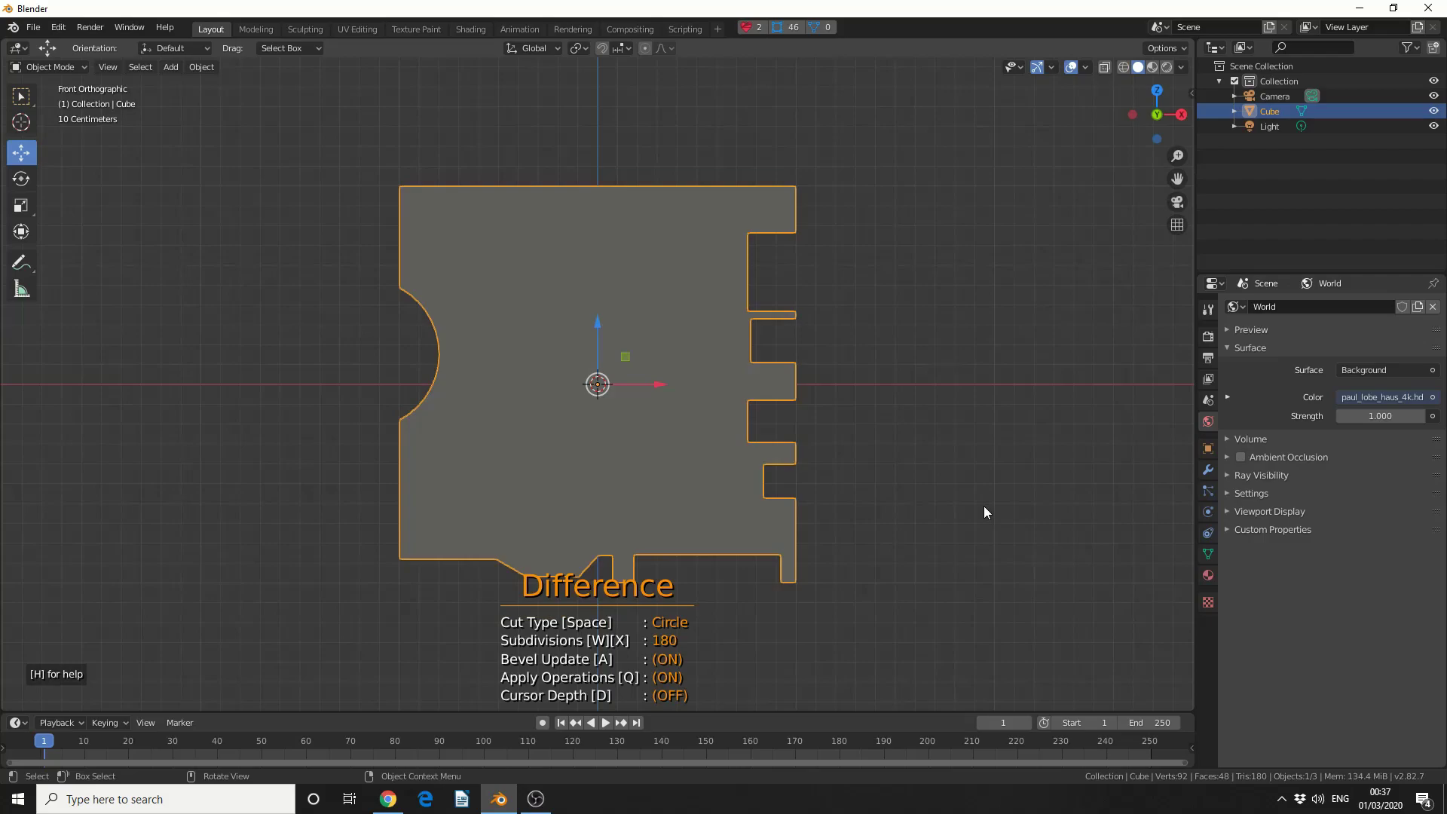
drag(409, 481, 464, 518)
middle_drag(464, 518, 427, 452)
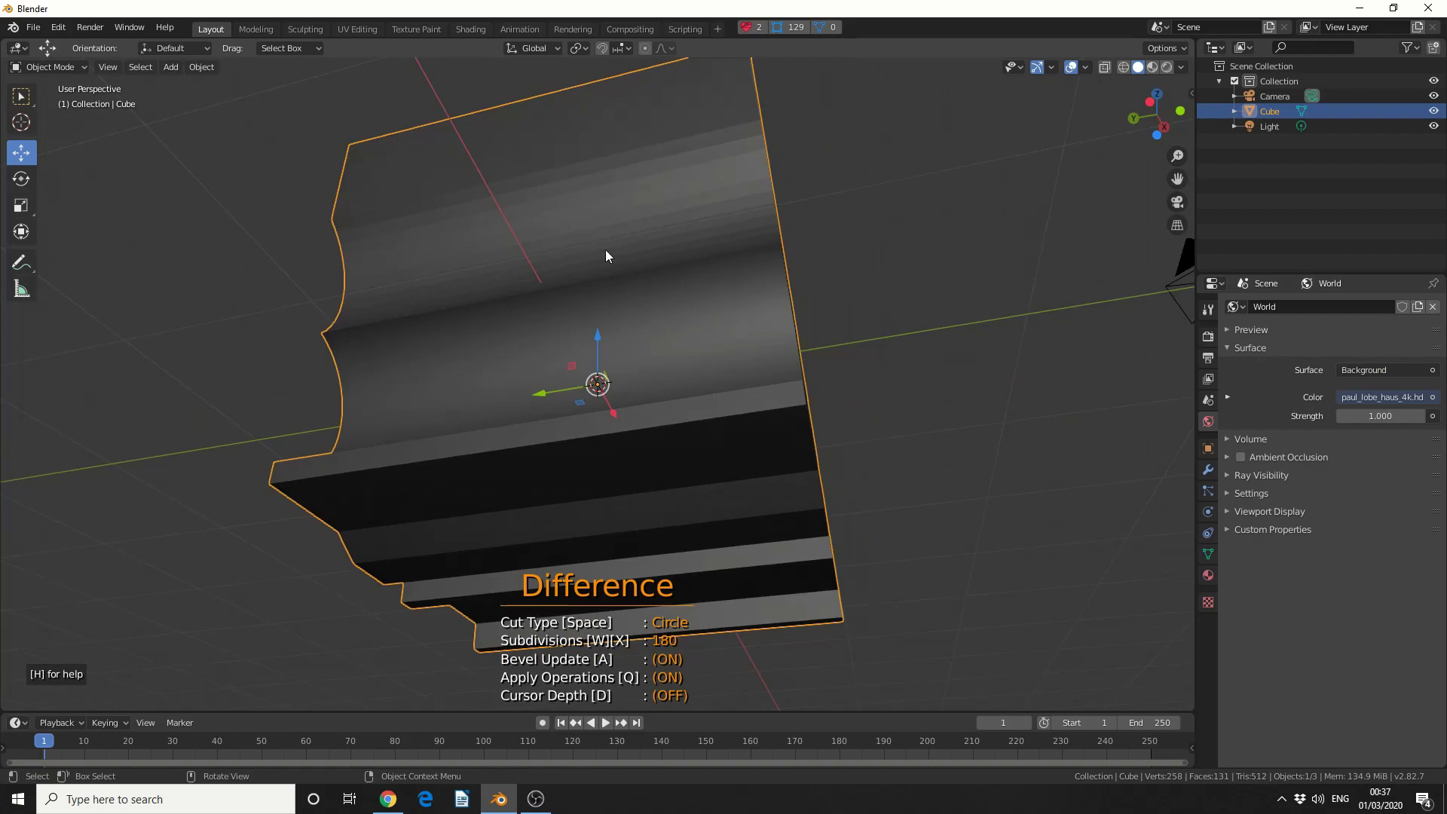
middle_drag(606, 251, 777, 392)
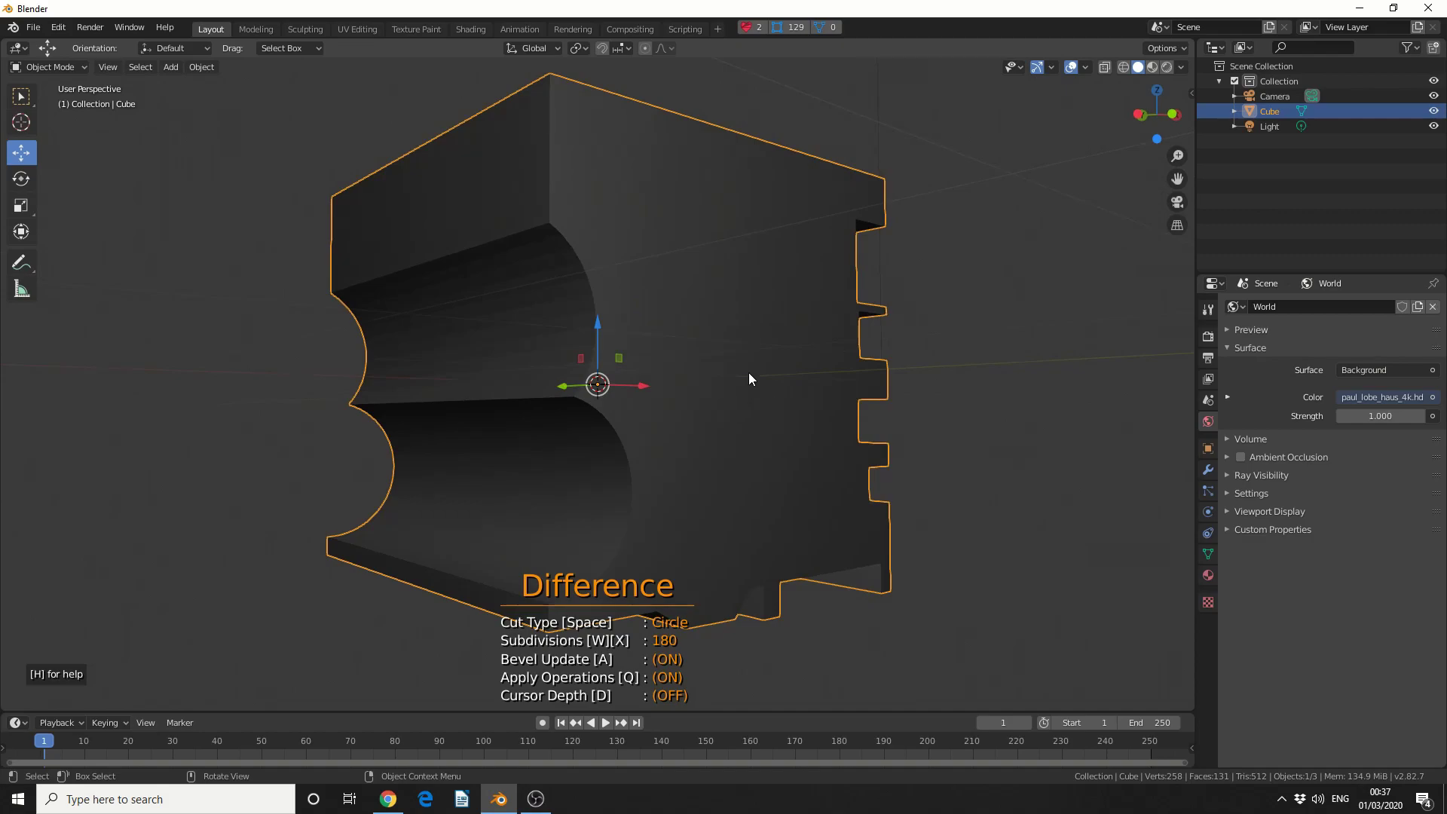
Cut an octagonal hole through the cube's upper-right area with the circle cutter at 8 subdivisions, and finish carving
key(KP_1)
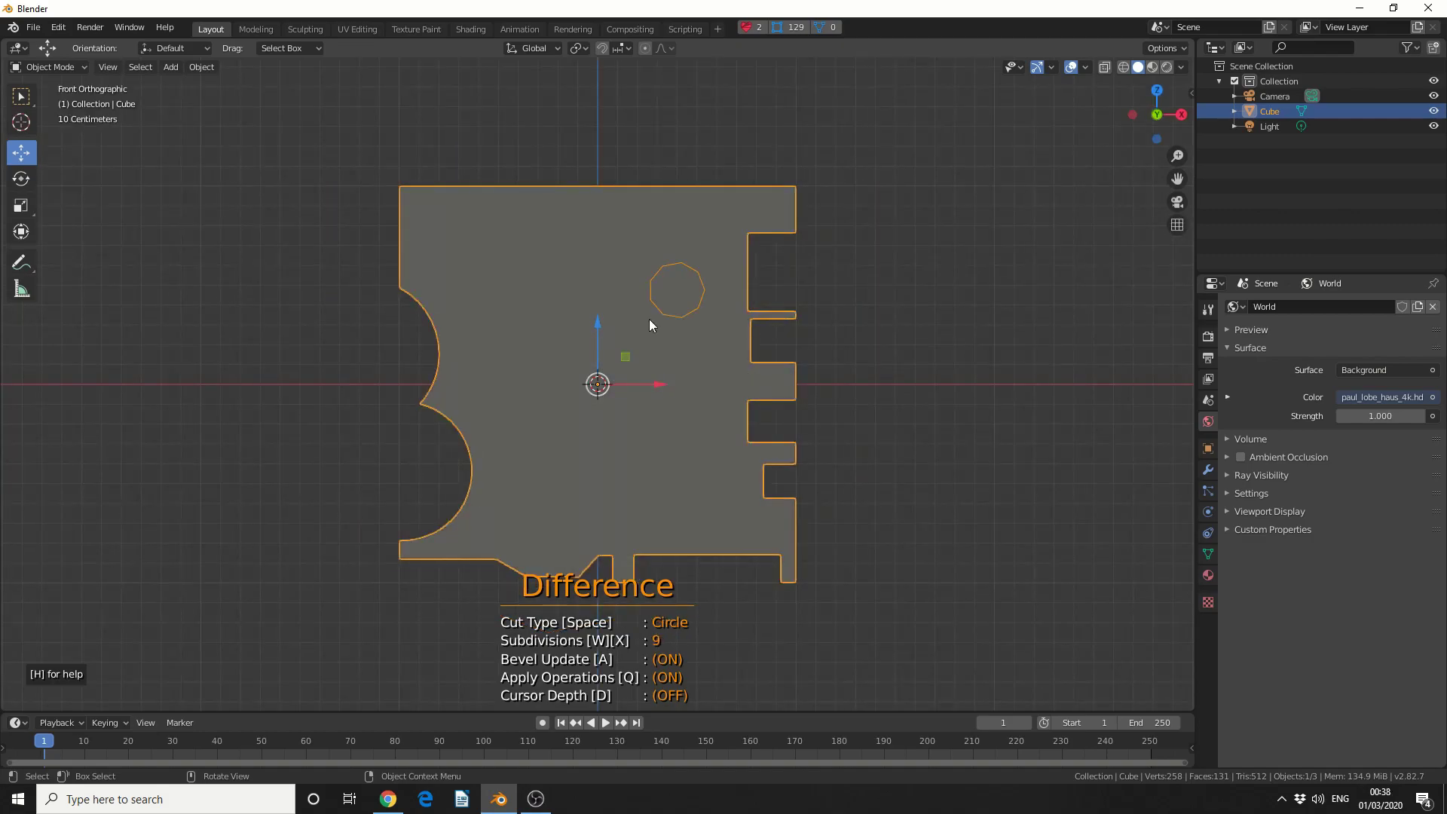
key(x)
drag(652, 353, 634, 353)
middle_drag(814, 372, 845, 405)
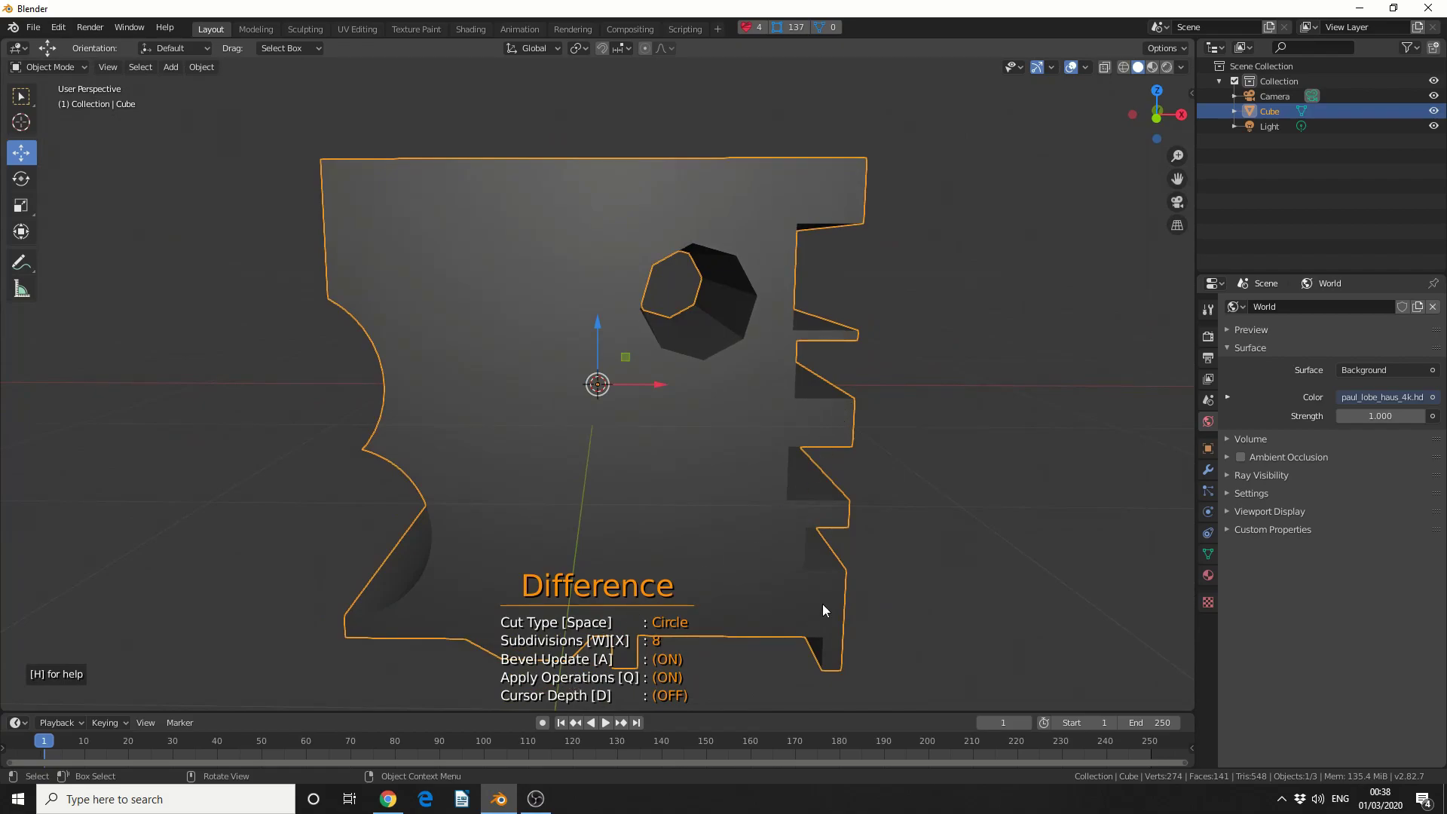
key(Escape)
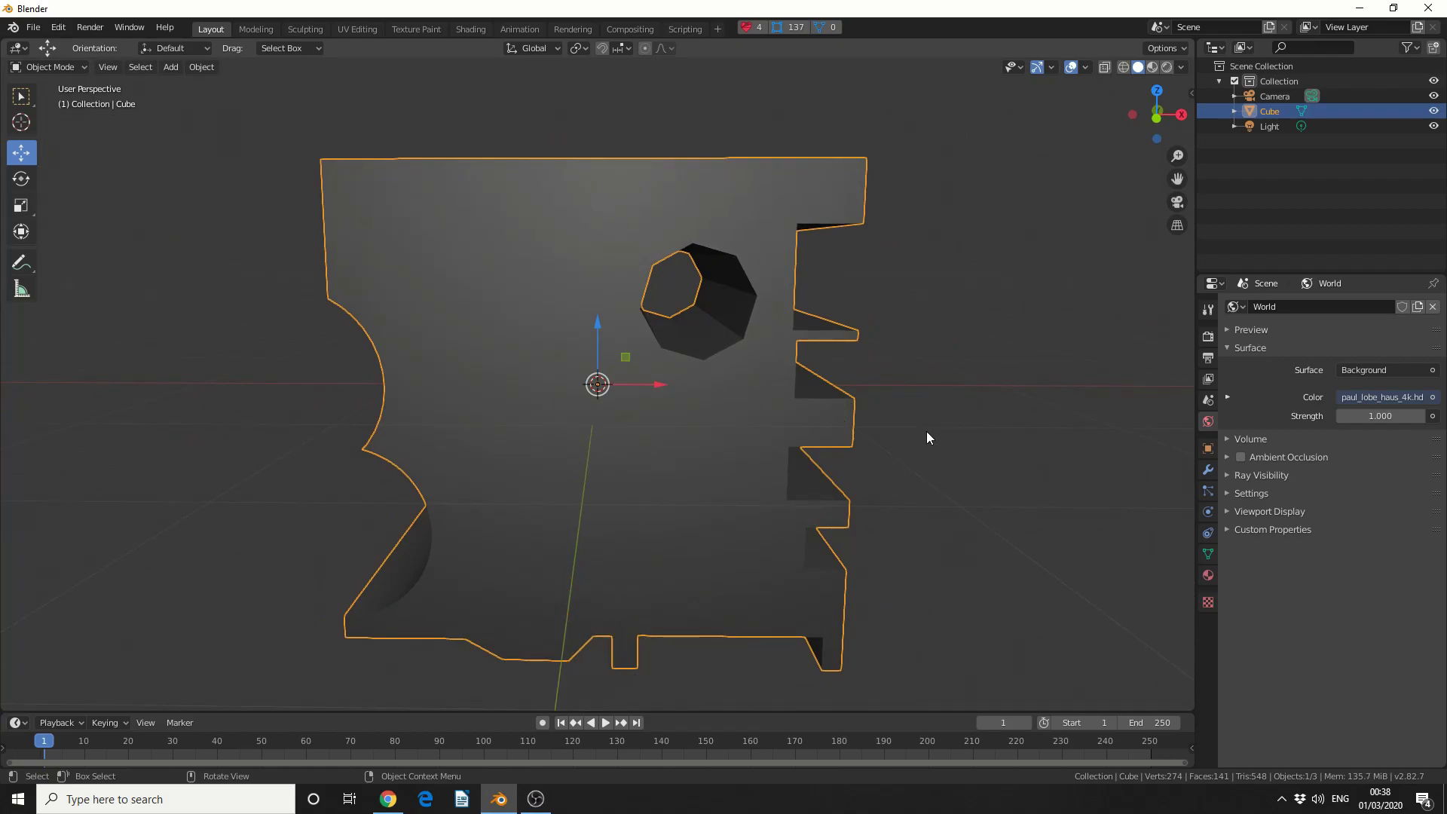
With Carver's Apply Operations off, cut a rectangular notch into the cube's top edge as a live Difference modifier
click(1207, 469)
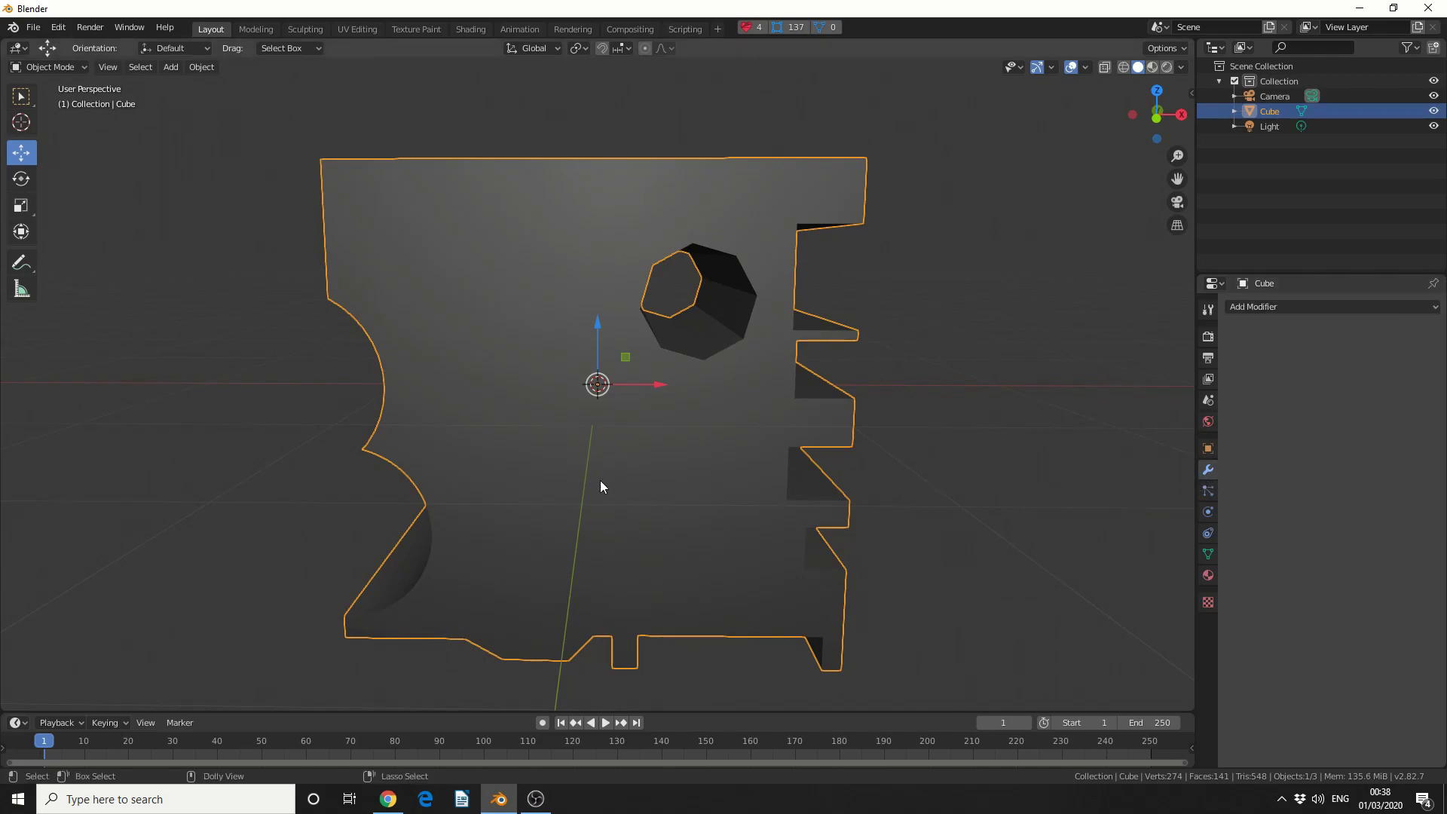
key(ctrl+shift+x)
key(KP_1)
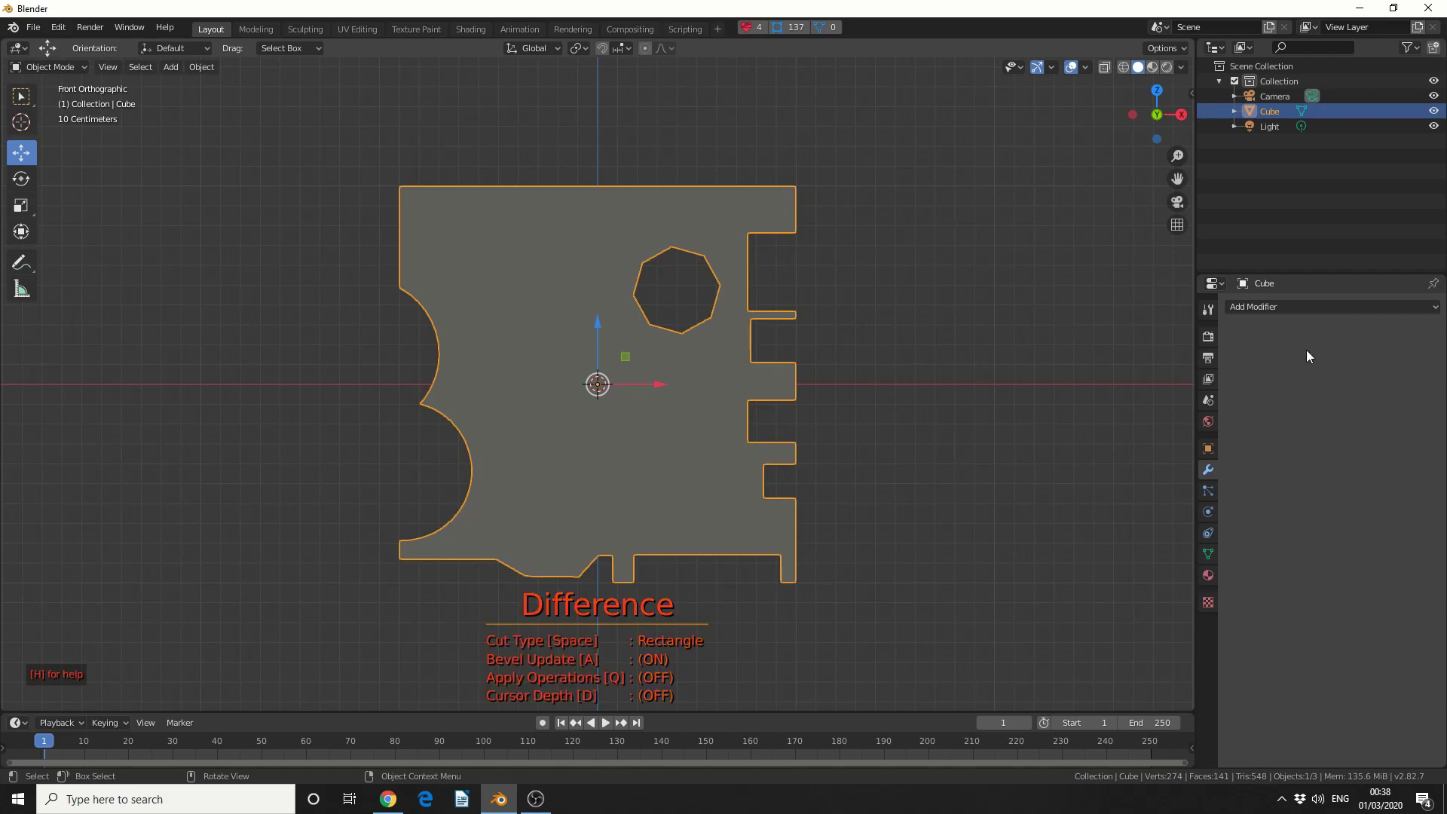
drag(481, 161, 575, 260)
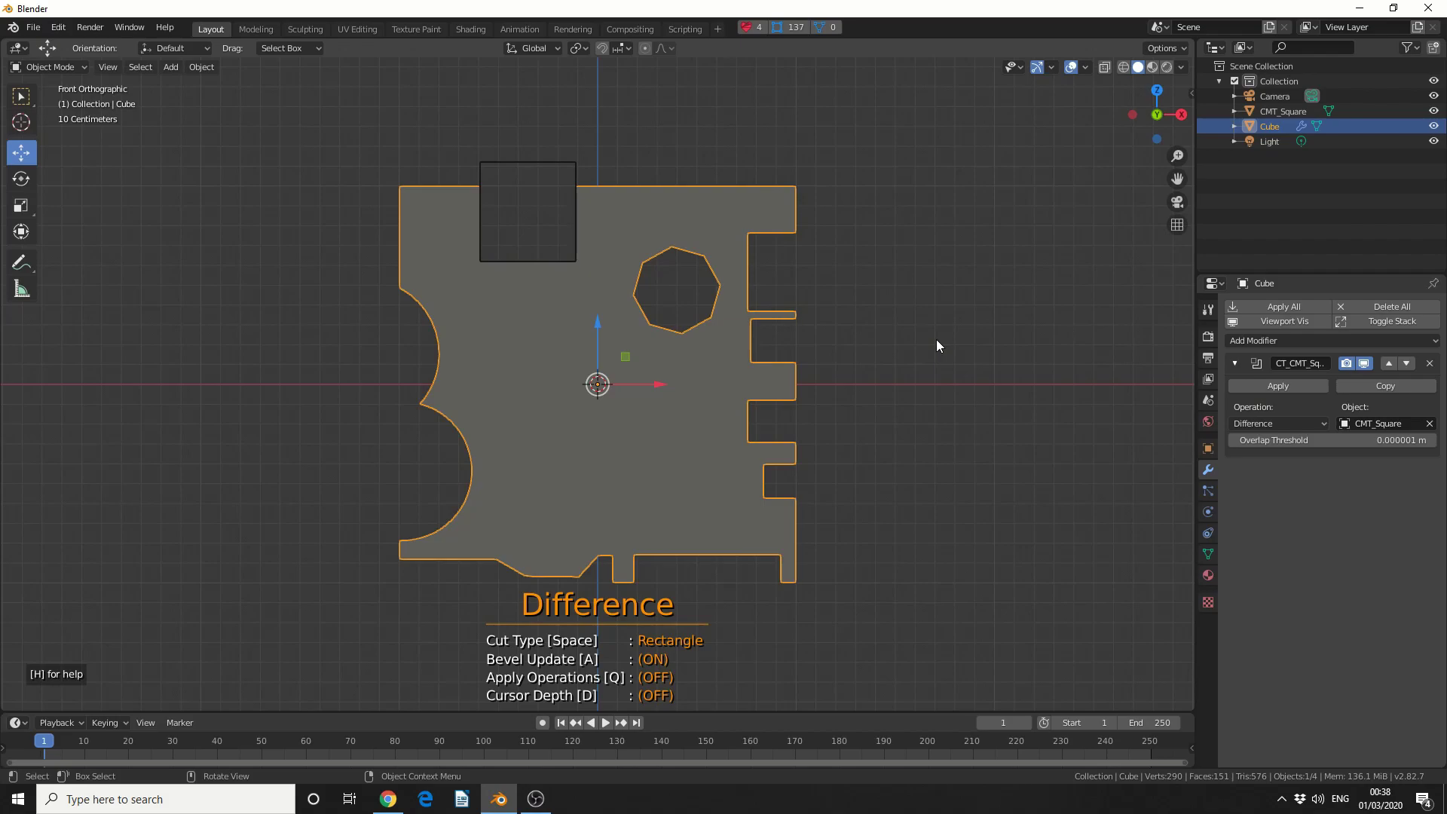
middle_drag(937, 345, 971, 355)
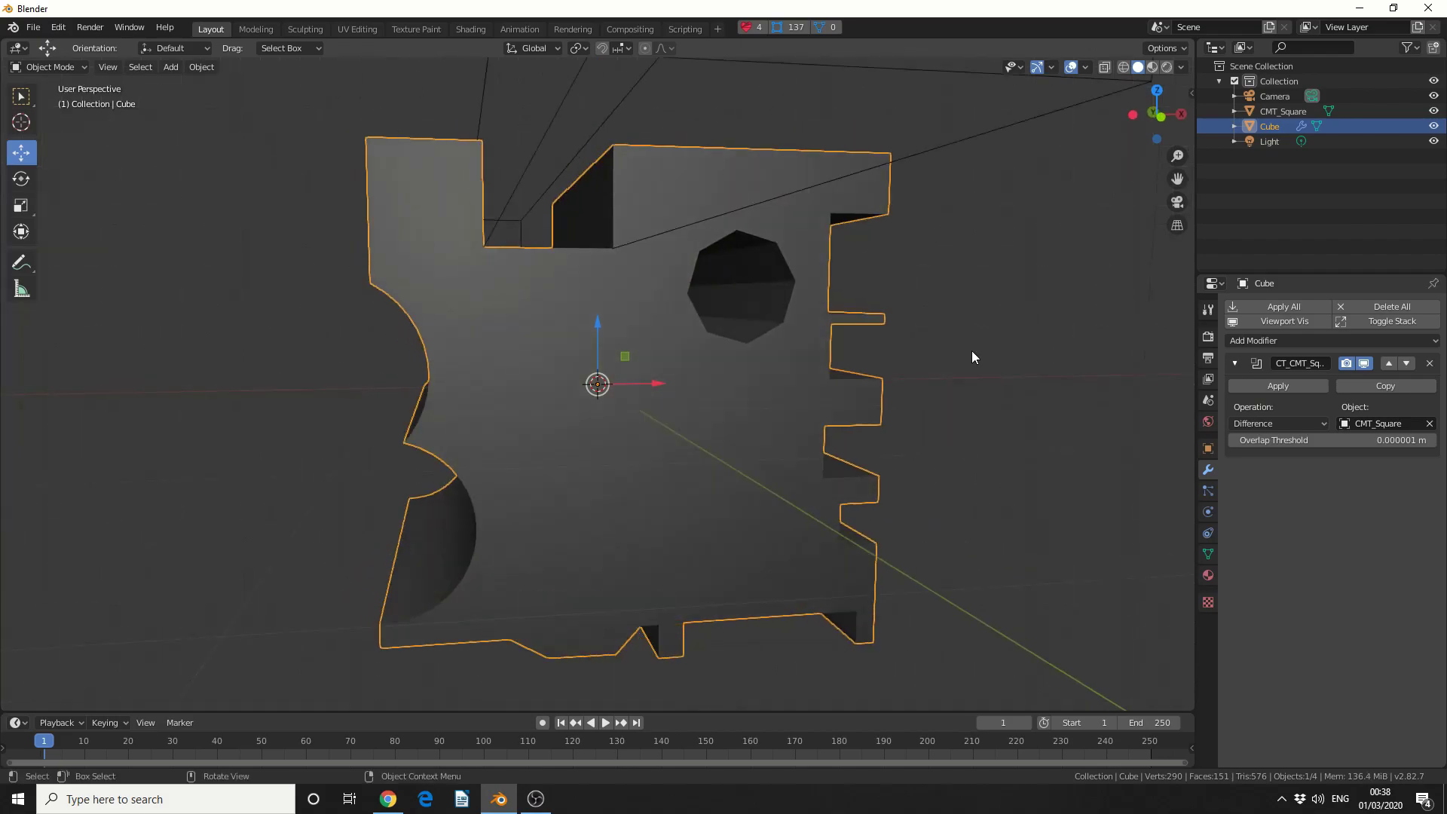
Select the CMT_Square cutter and move it slightly in the negative X direction to shift the top notch
scroll(971, 351, down, 4)
click(650, 220)
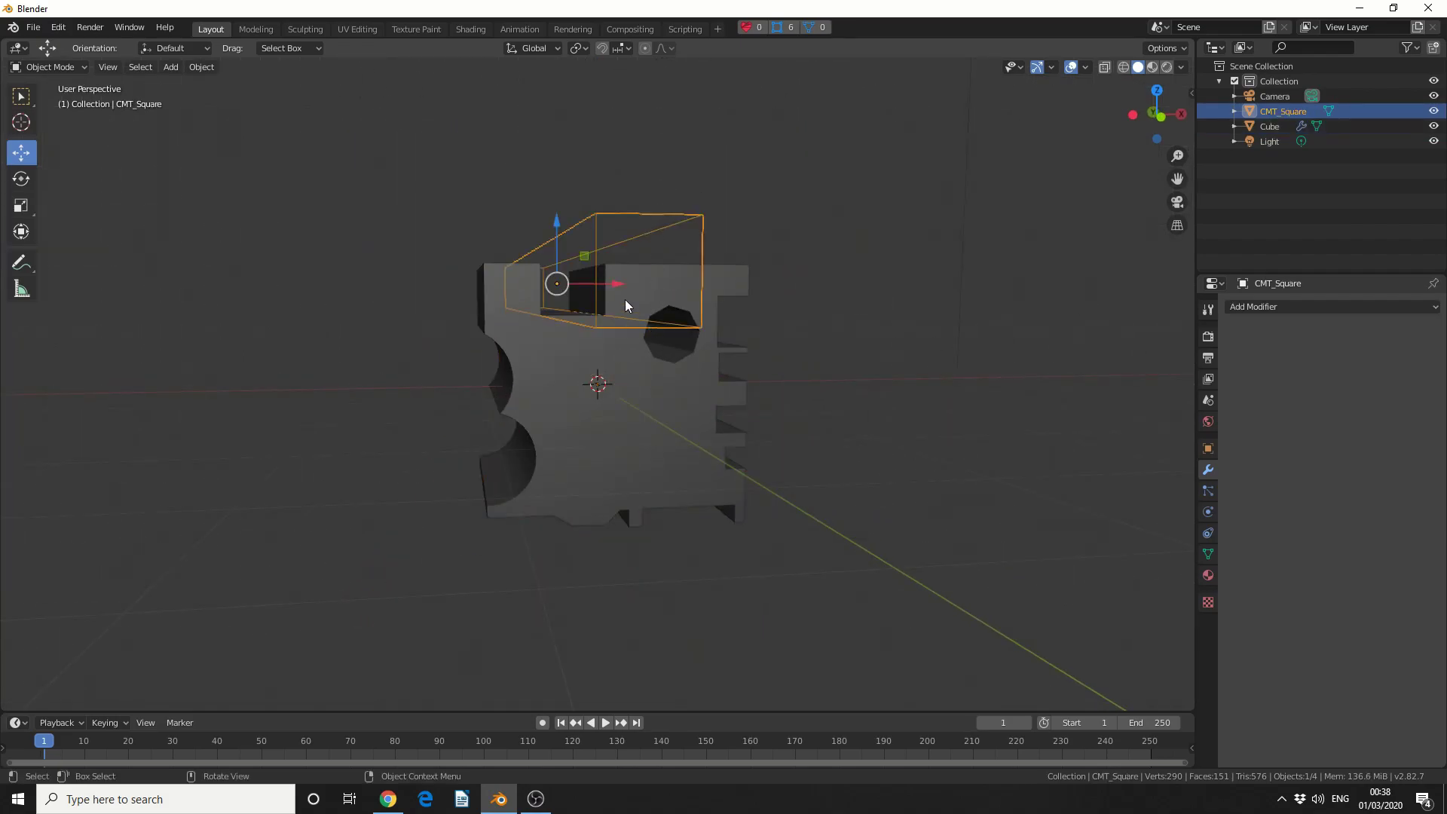
drag(618, 285, 603, 286)
middle_drag(603, 286, 872, 373)
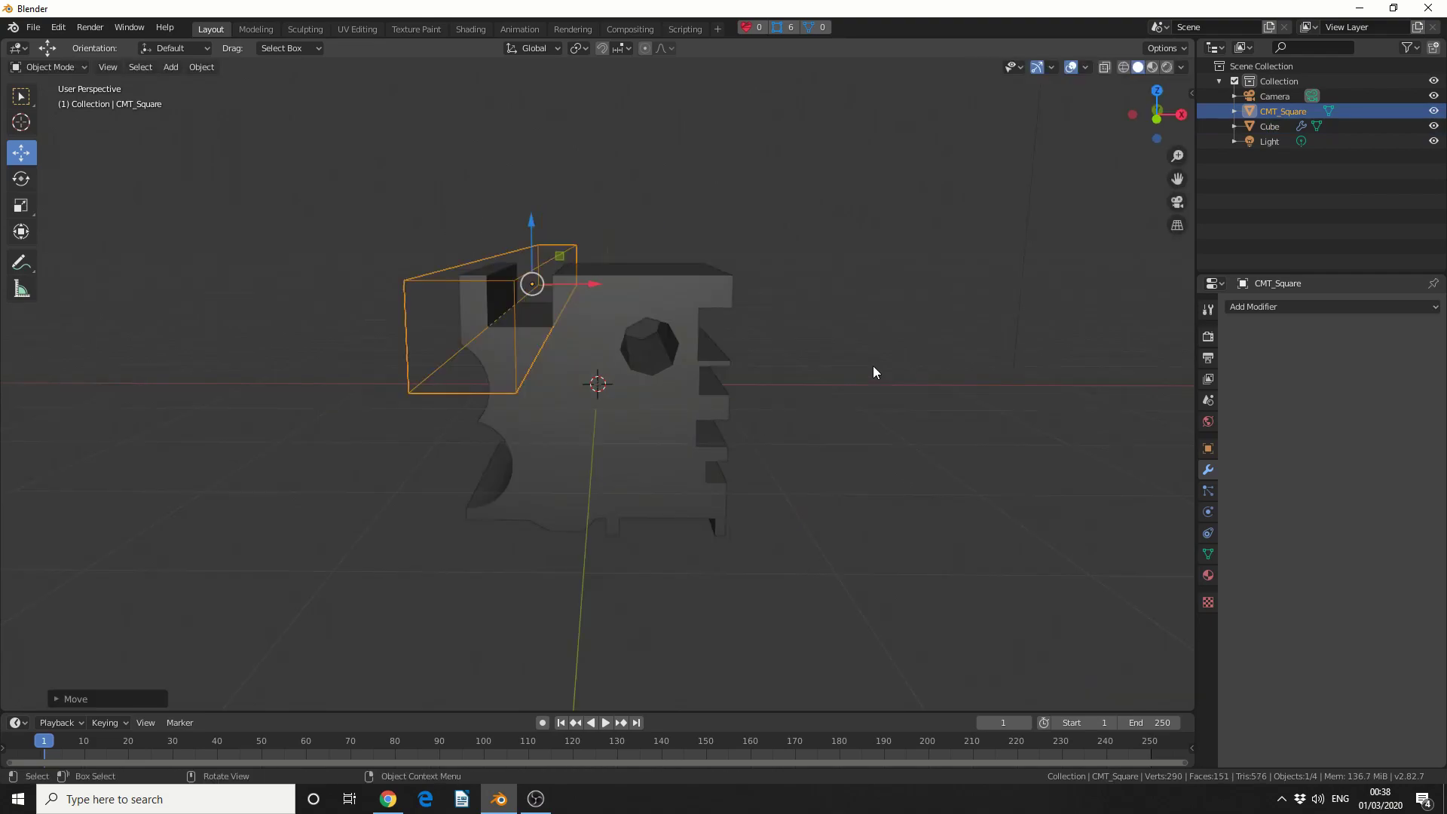
Restart Carver on the cube, switch Apply Operations back on, and leave the tool
key(KP_1)
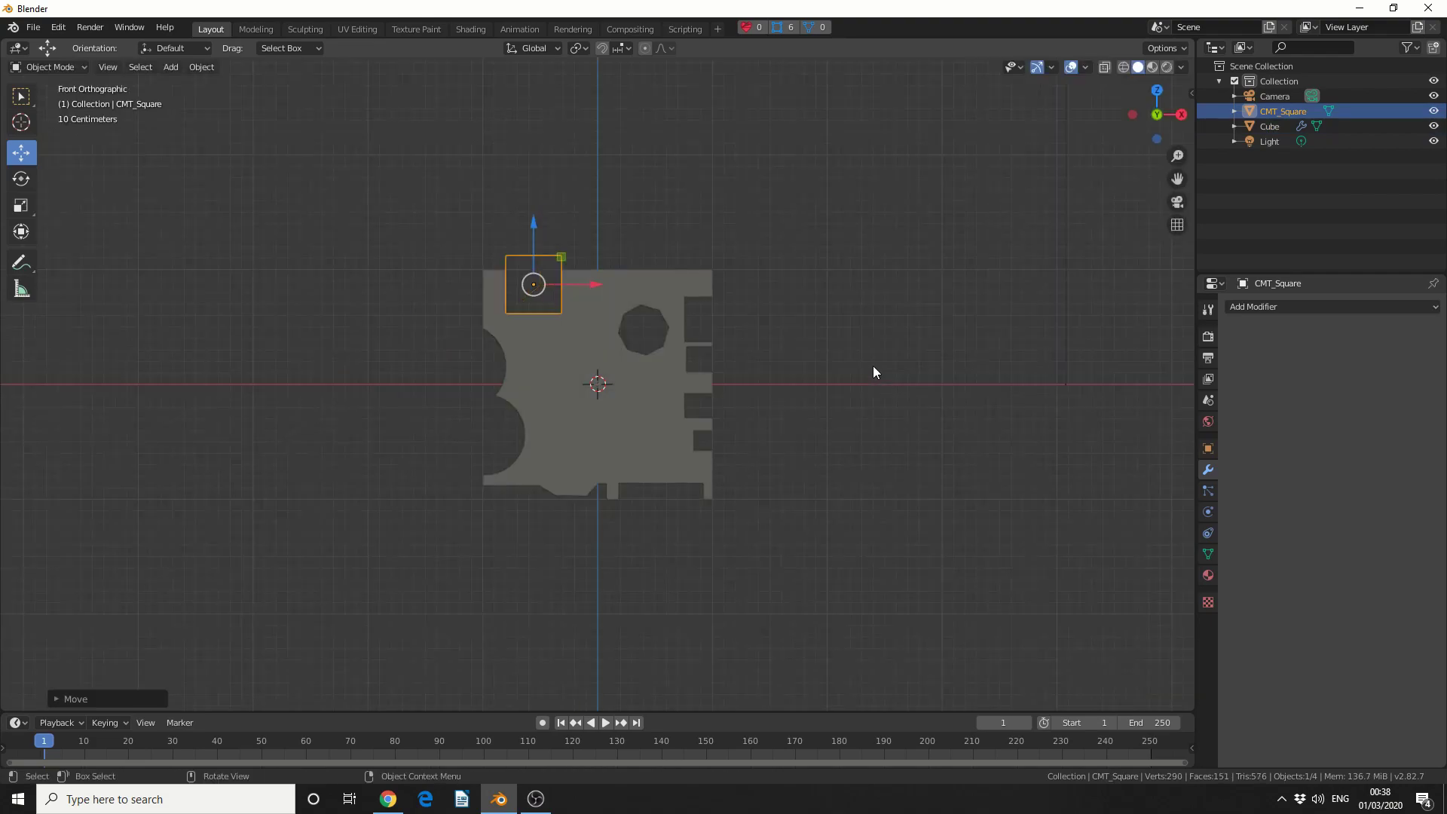
click(590, 407)
key(ctrl+shift+x)
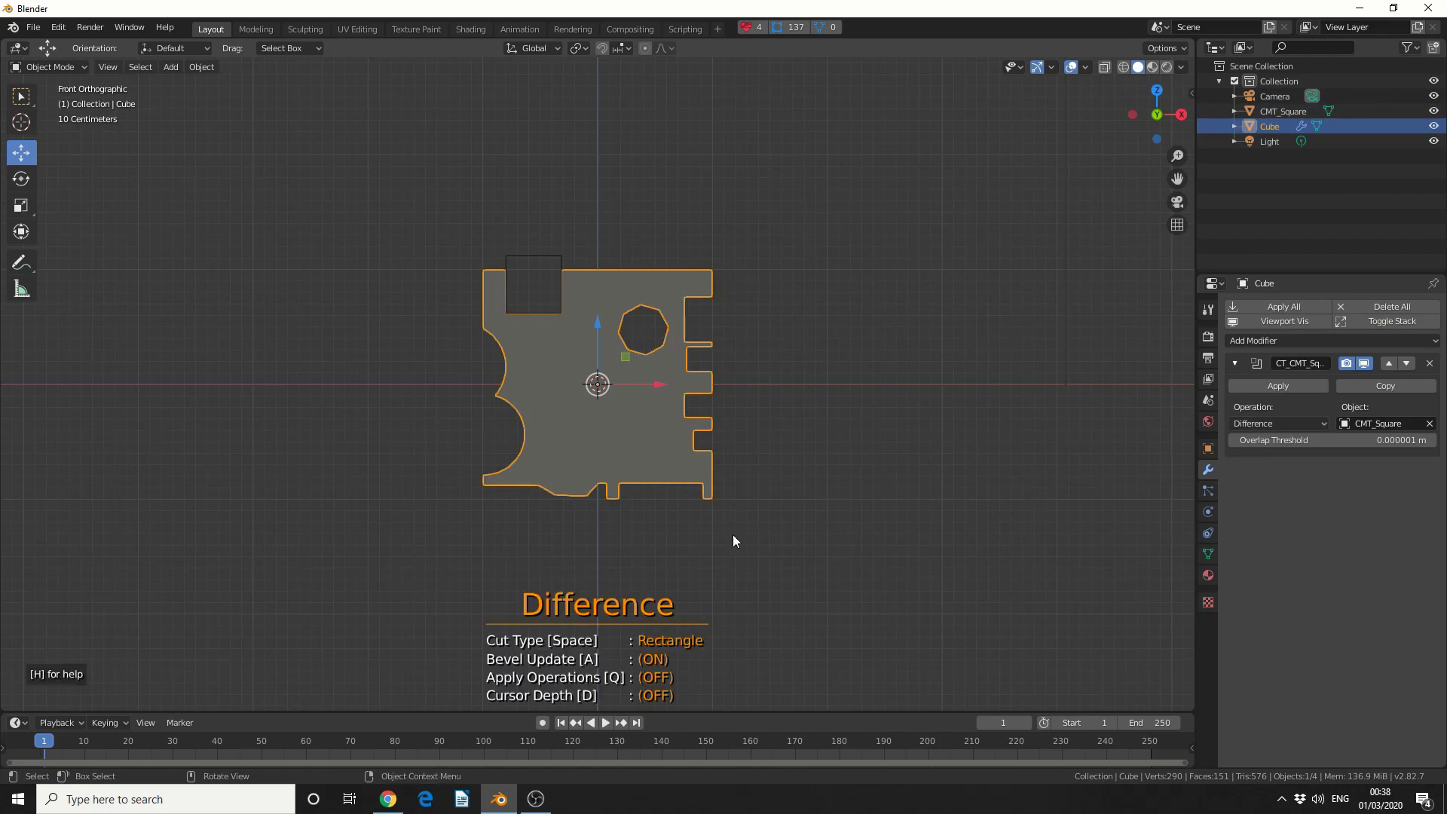
key(q)
middle_drag(786, 375, 804, 491)
key(shift)
key(Escape)
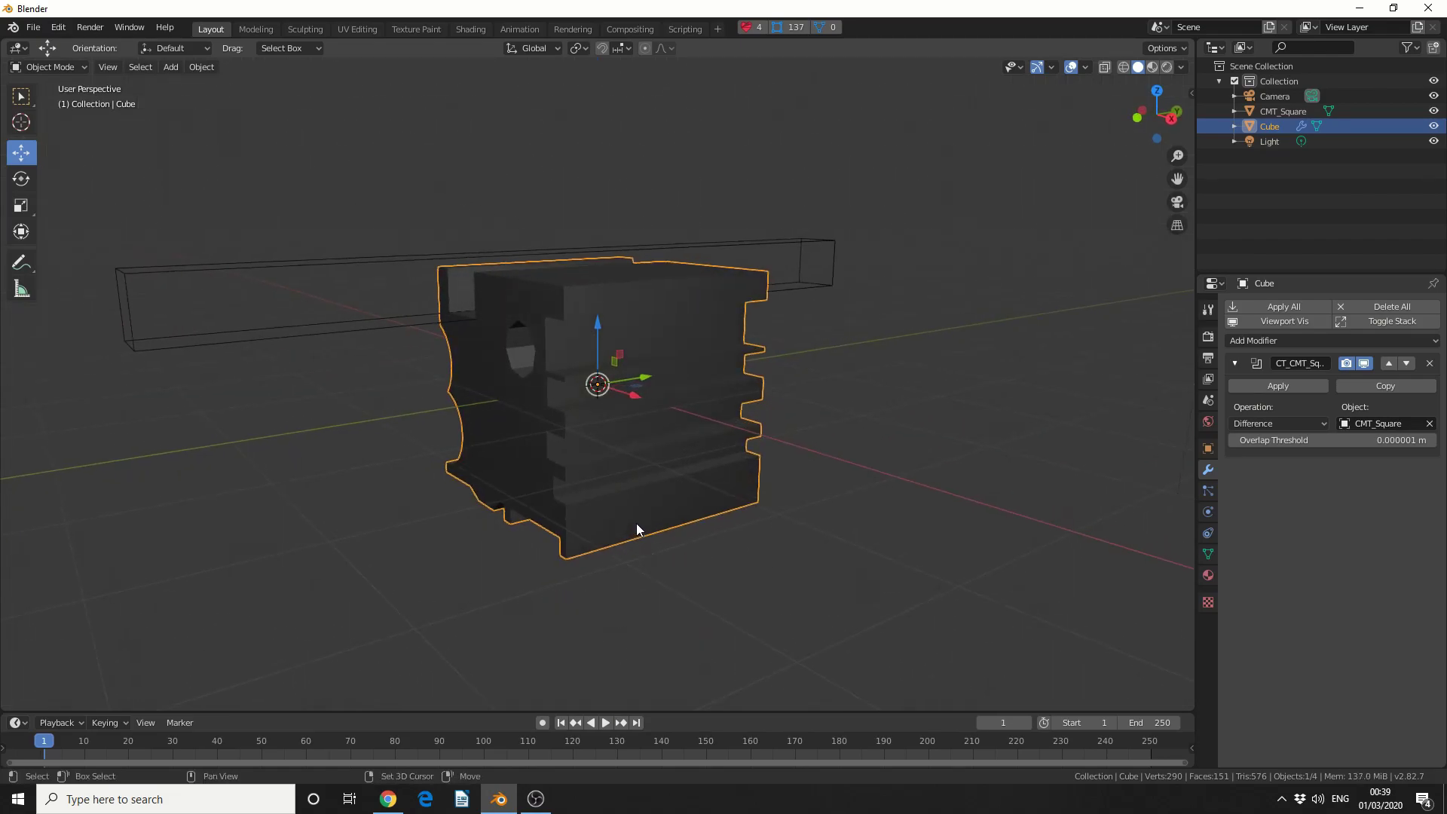
Place the 3D cursor low on the cube's positive X side face, set back from the front, and reselect the cube
key(alt+a)
shift+right_click(604, 520)
middle_drag(825, 538, 896, 515)
click(592, 458)
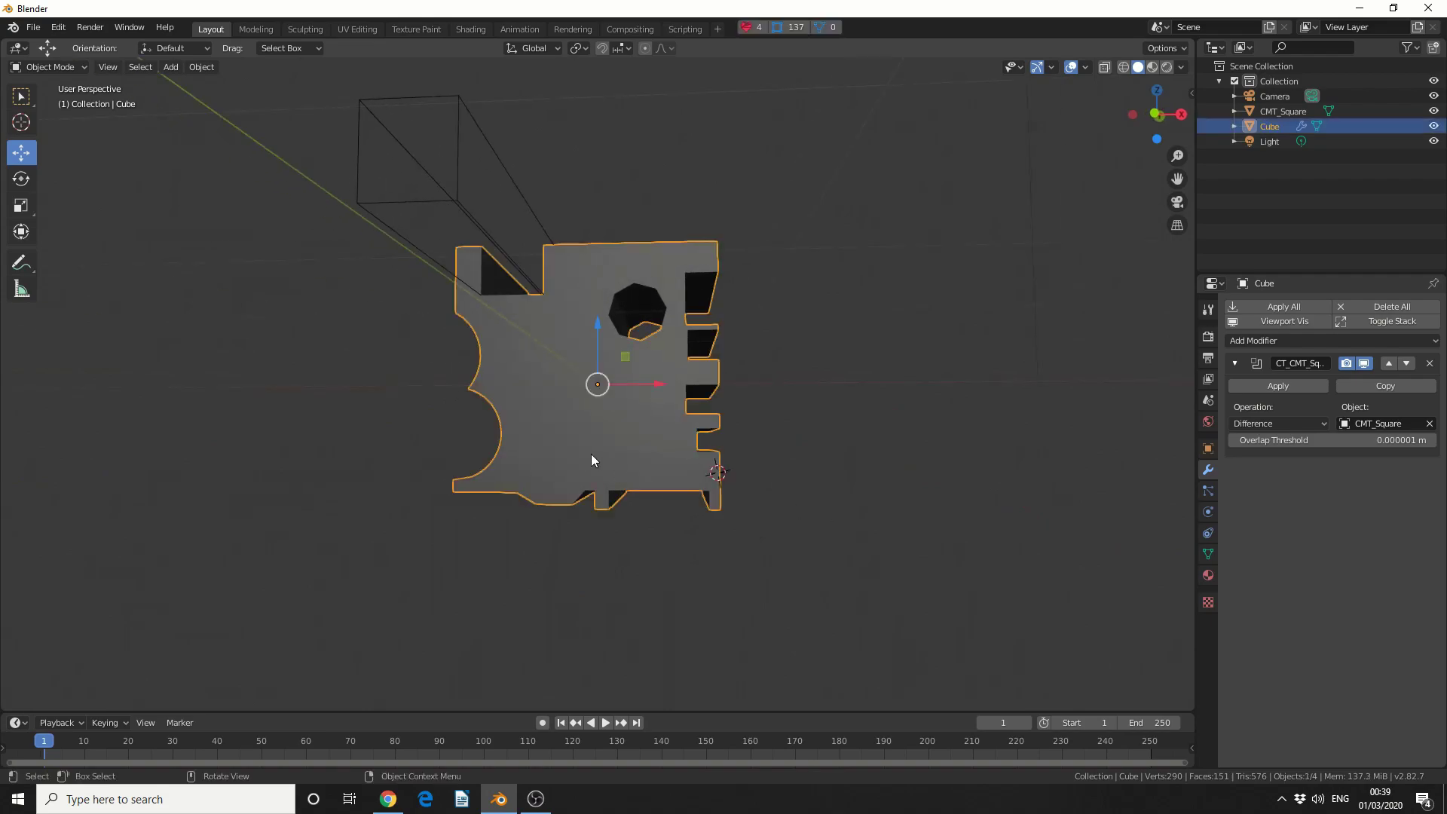
Restart Carver with Cursor Depth on and cut a small rectangle into the cube's lower-right edge from front view, down to the 3D cursor's depth
key(ctrl+shift+x)
middle_drag(779, 460, 800, 494)
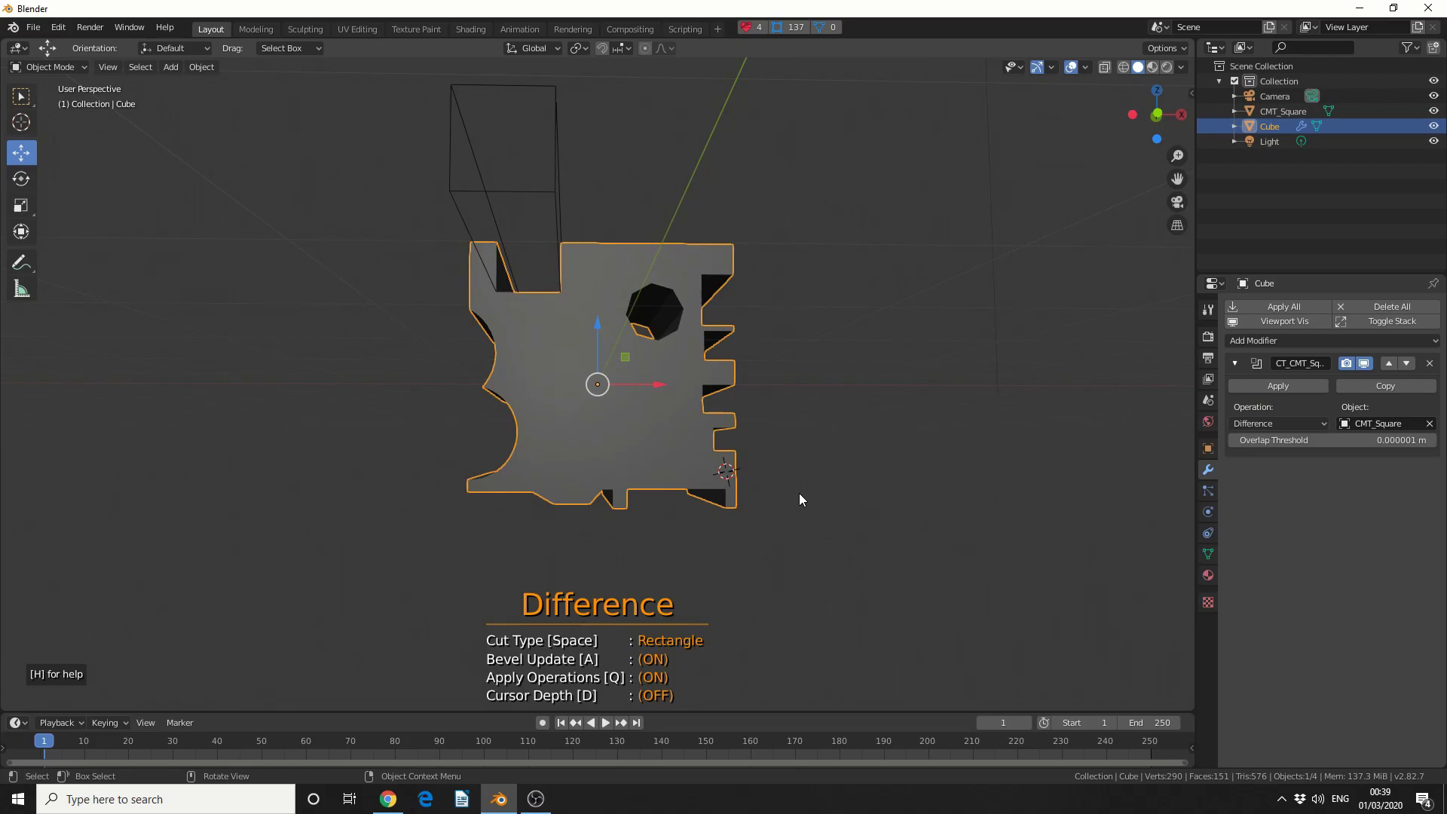
key(d)
alt+middle_drag(798, 493, 843, 481)
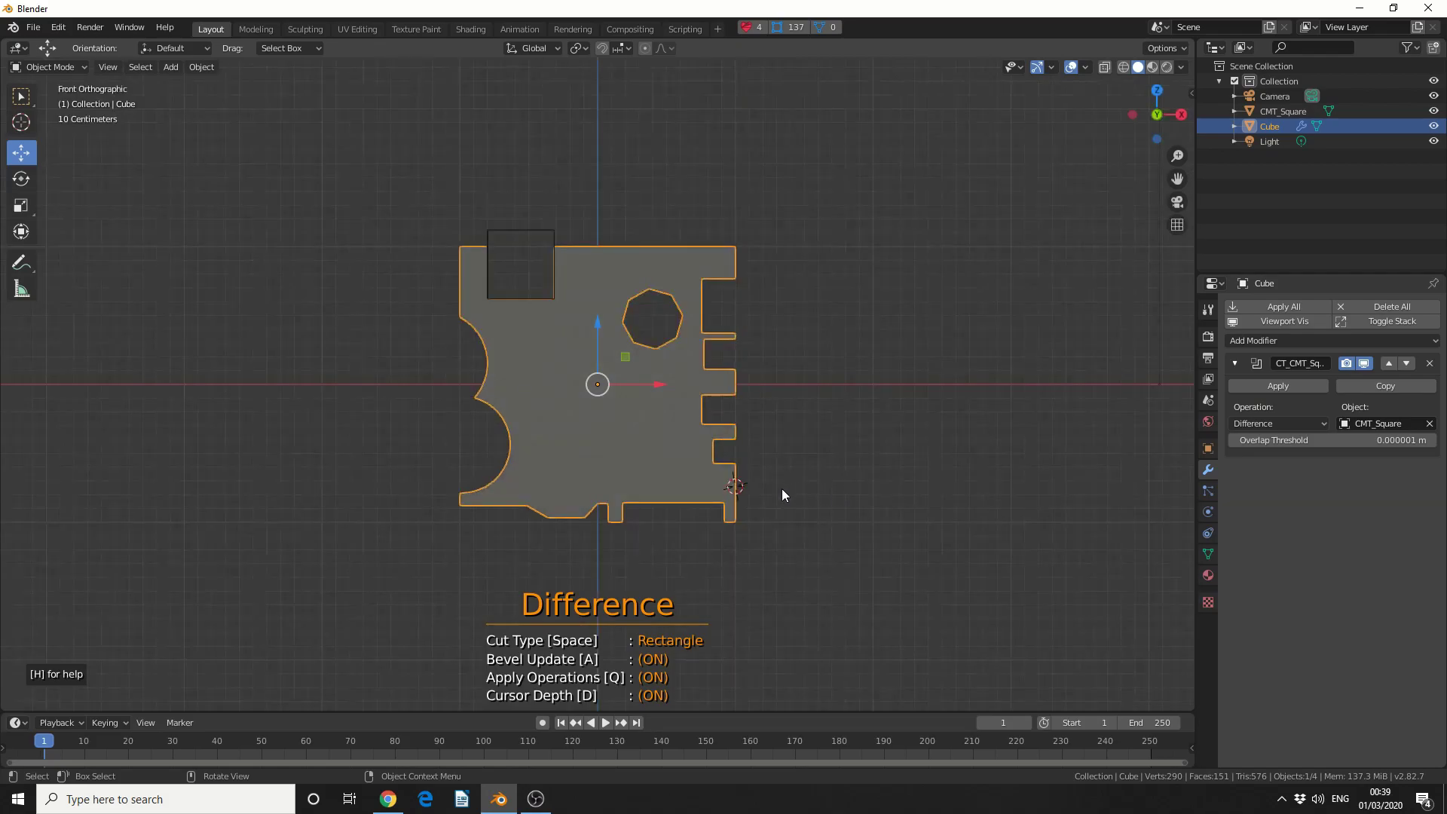
drag(704, 490, 703, 491)
middle_drag(704, 491, 790, 509)
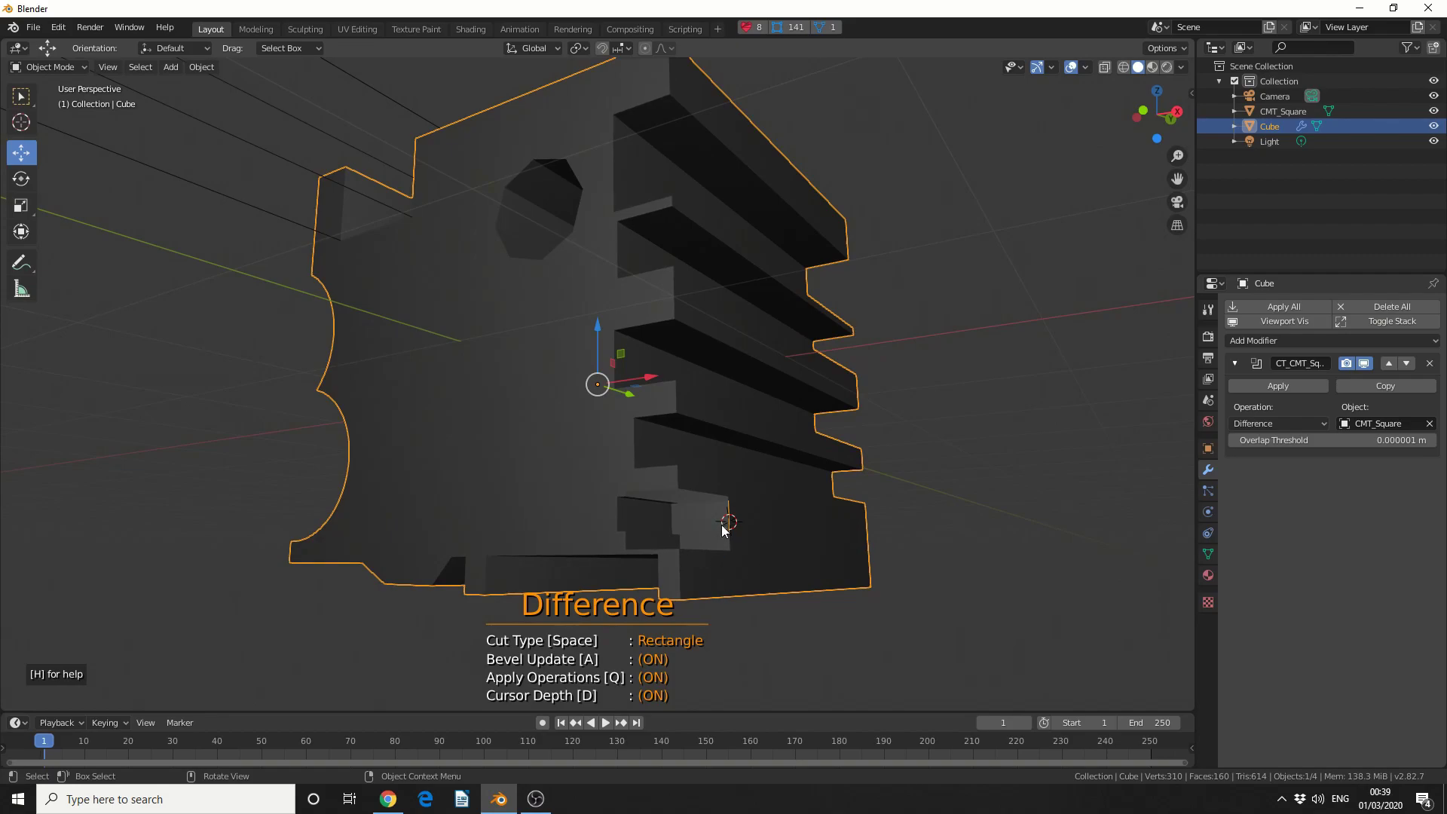
middle_drag(982, 581, 945, 590)
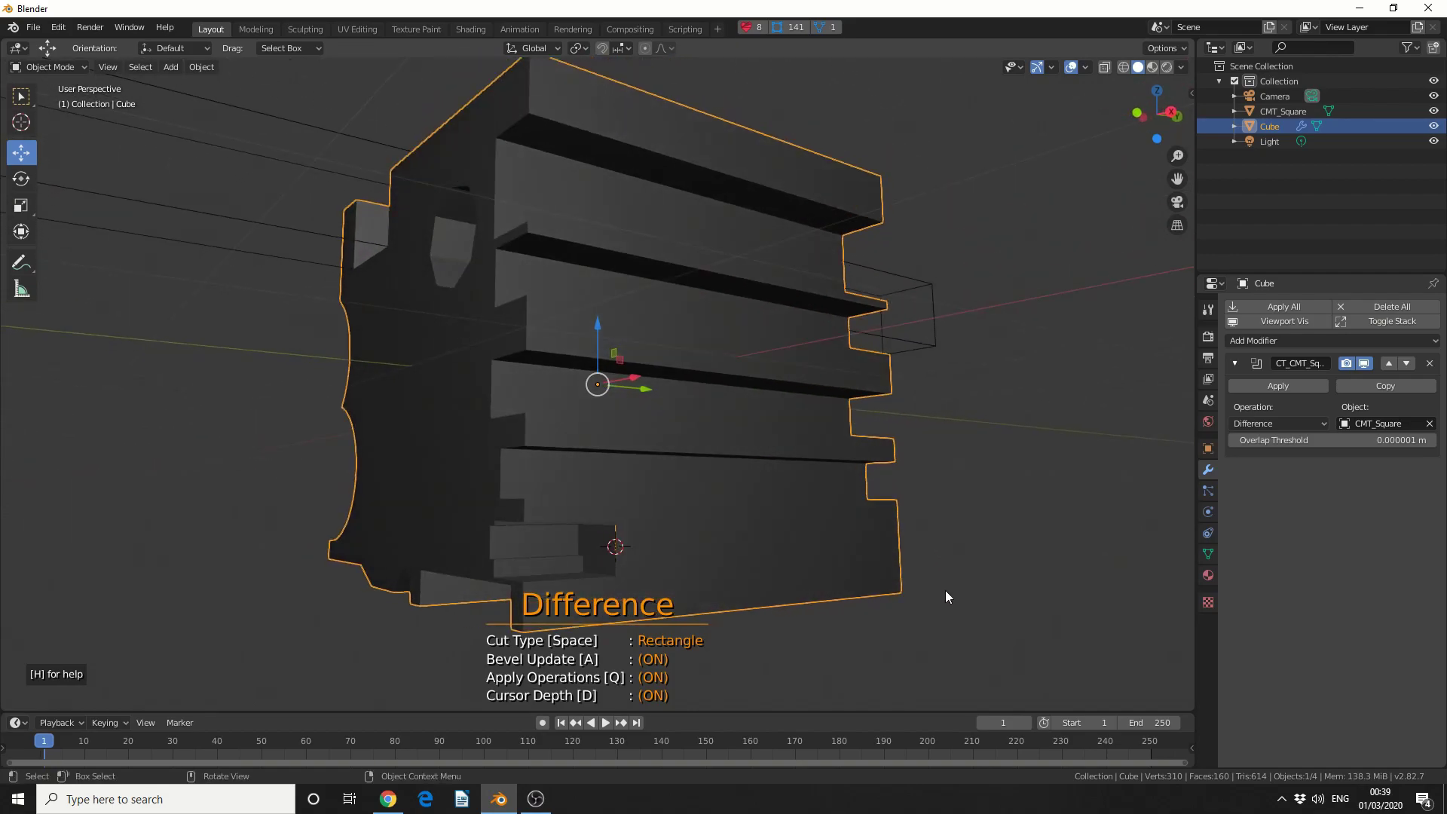
From front view, Rebool a rectangle over the middle of the cube's top edge to split off that piece as a separate object
key(KP_1)
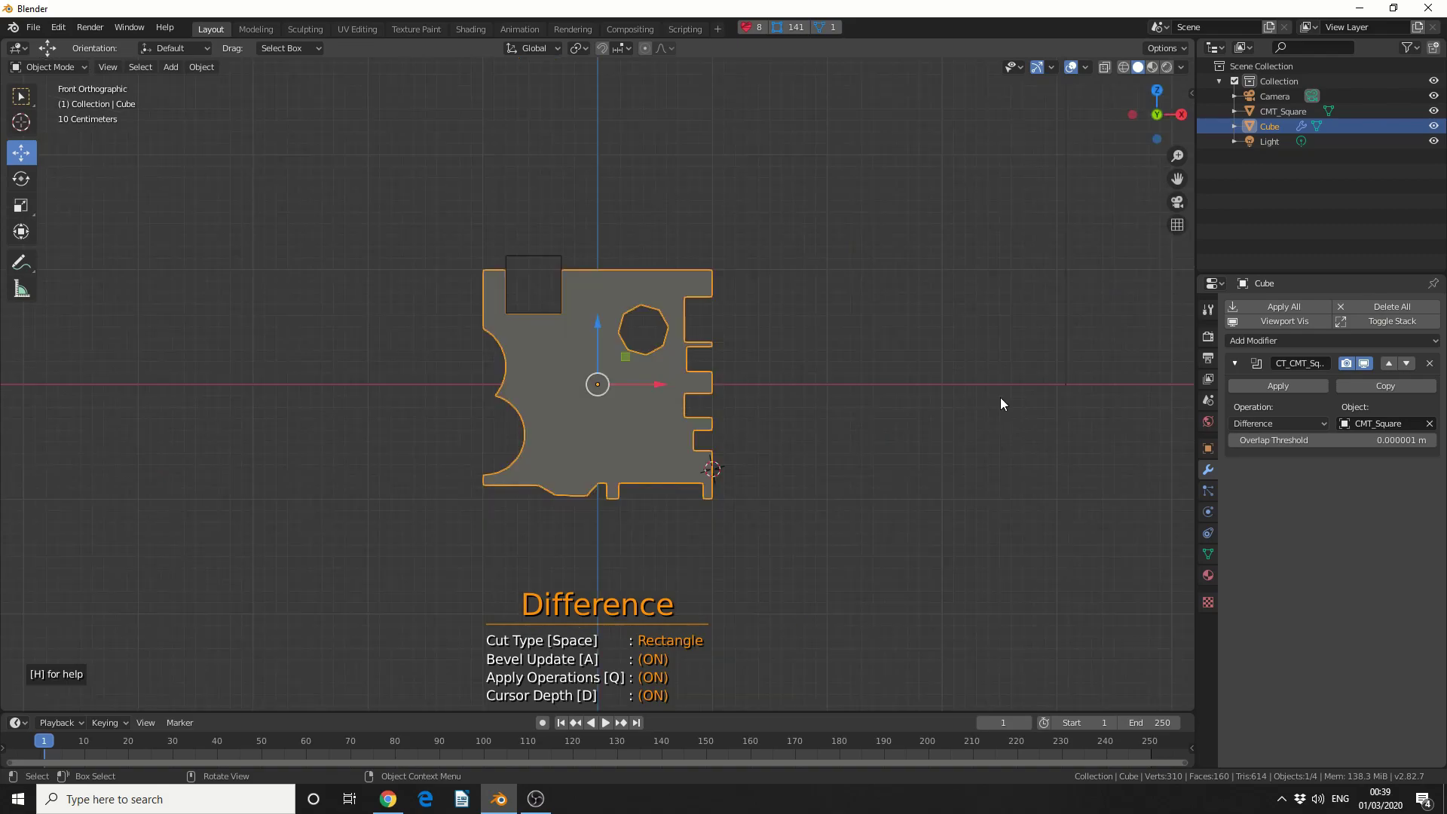
key(shift)
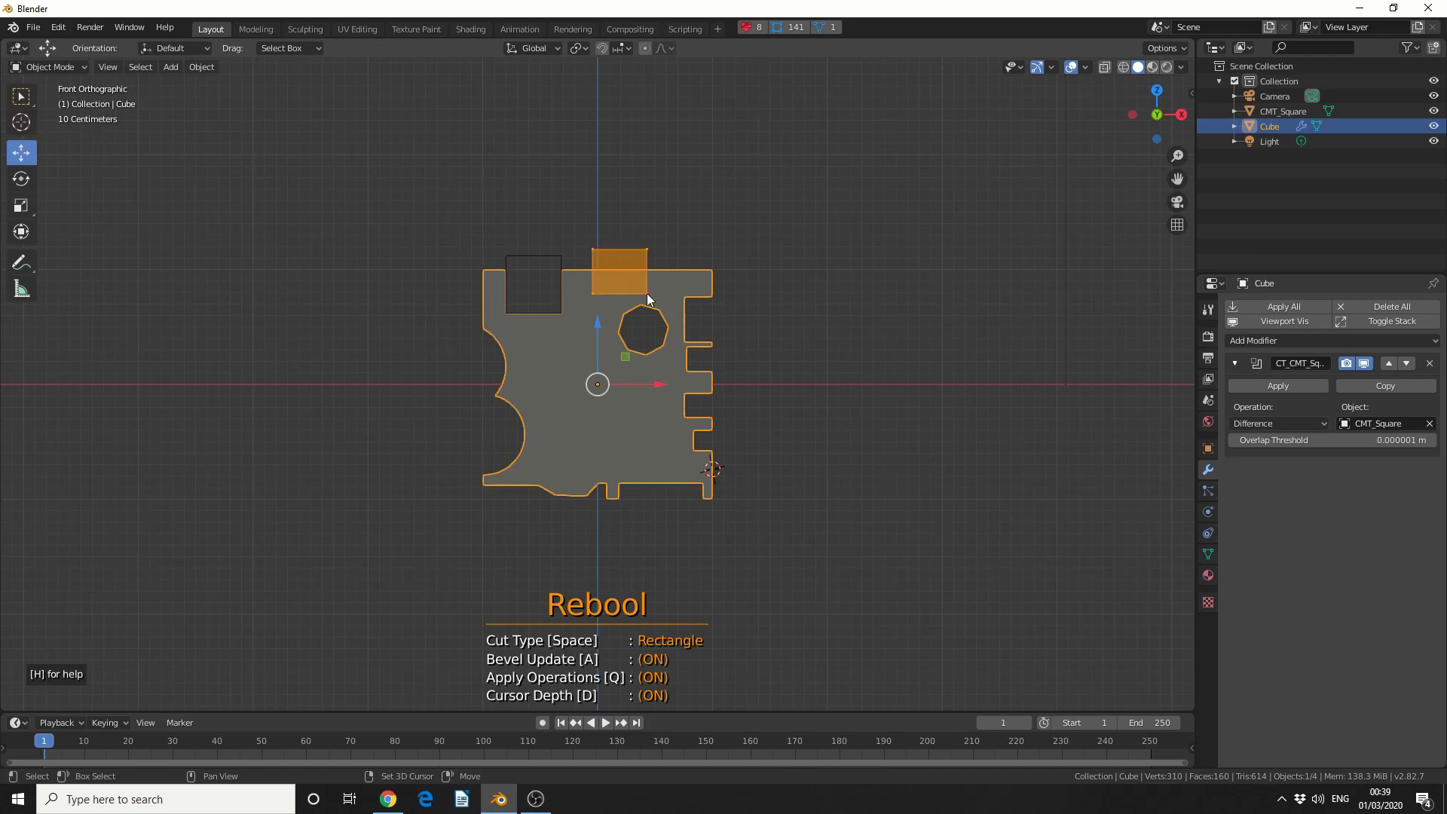
drag(647, 292, 649, 292)
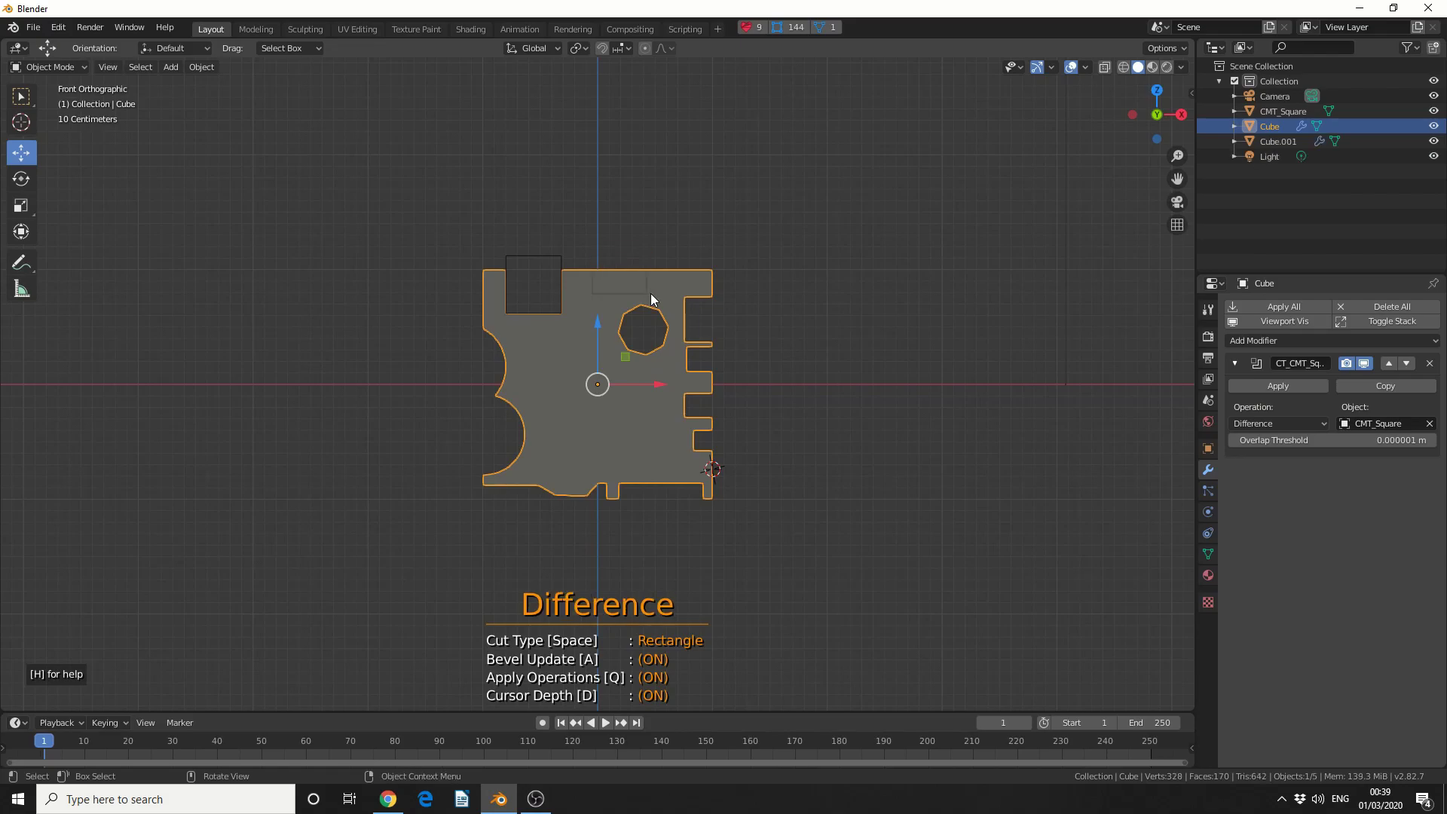
middle_drag(650, 292, 595, 246)
Rebool a second rectangle over the cube's lower-left front edge, inspect the split from below, and leave Carver
drag(595, 247, 966, 315)
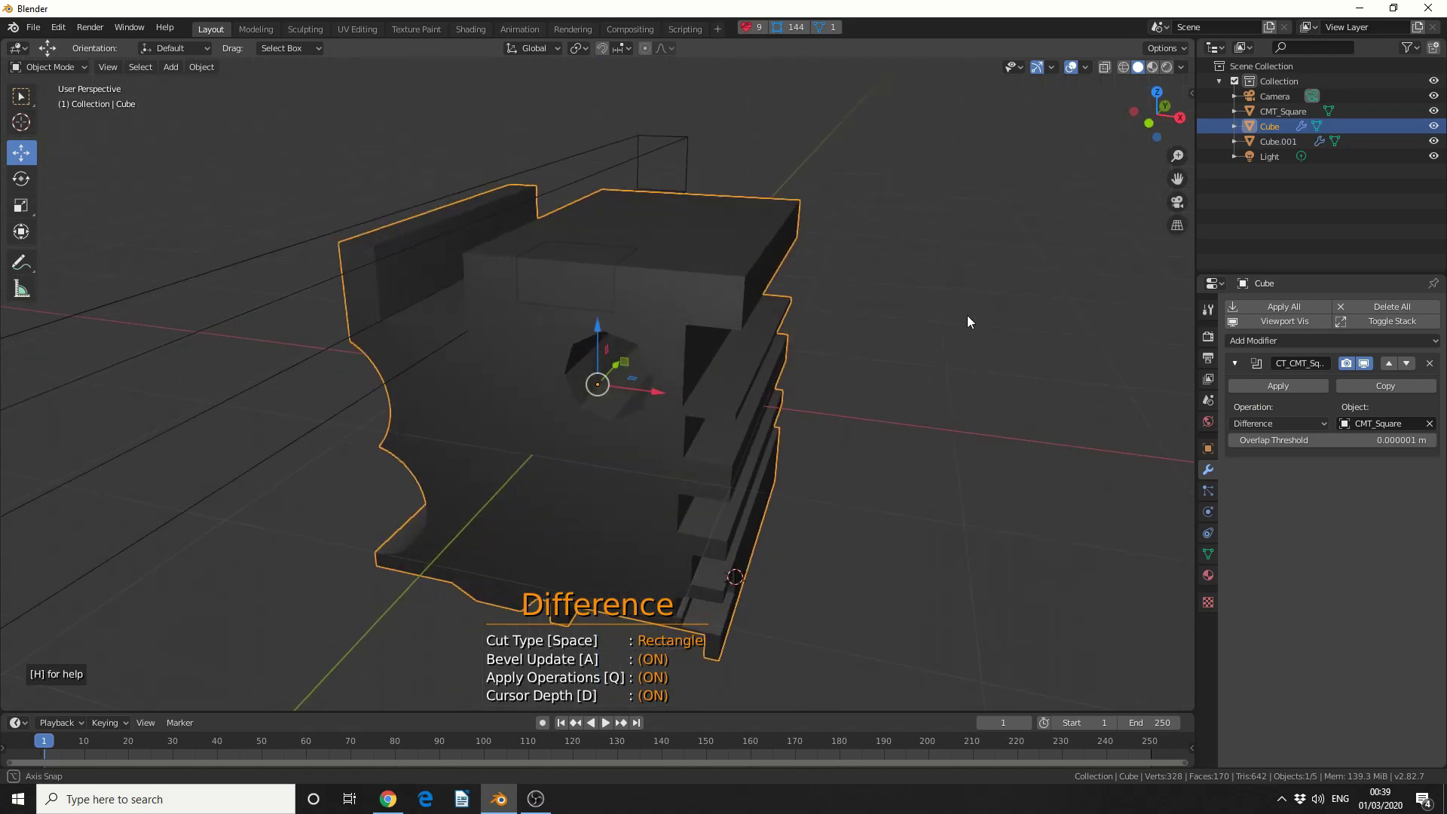
middle_drag(966, 315, 825, 439)
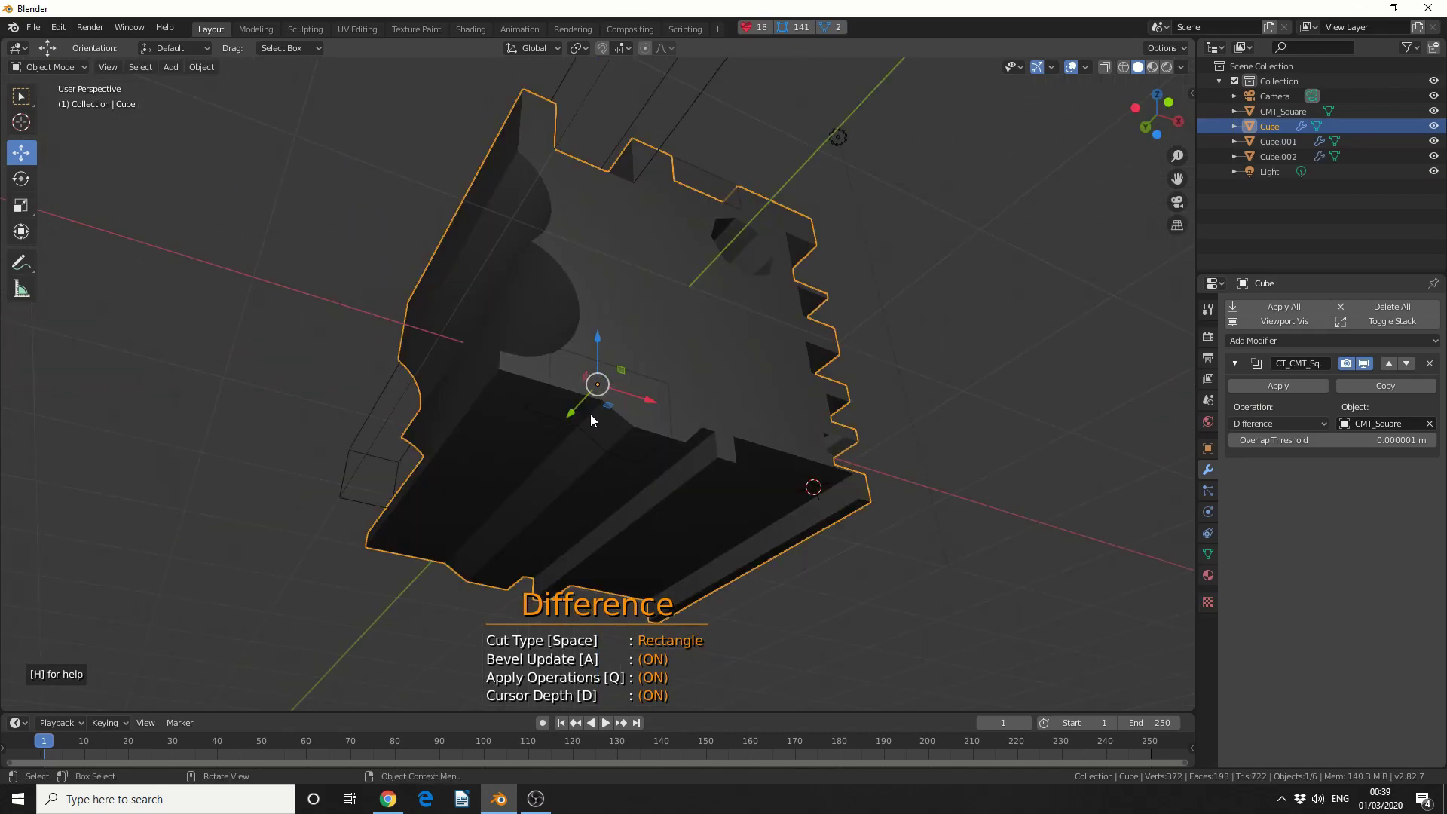
key(Escape)
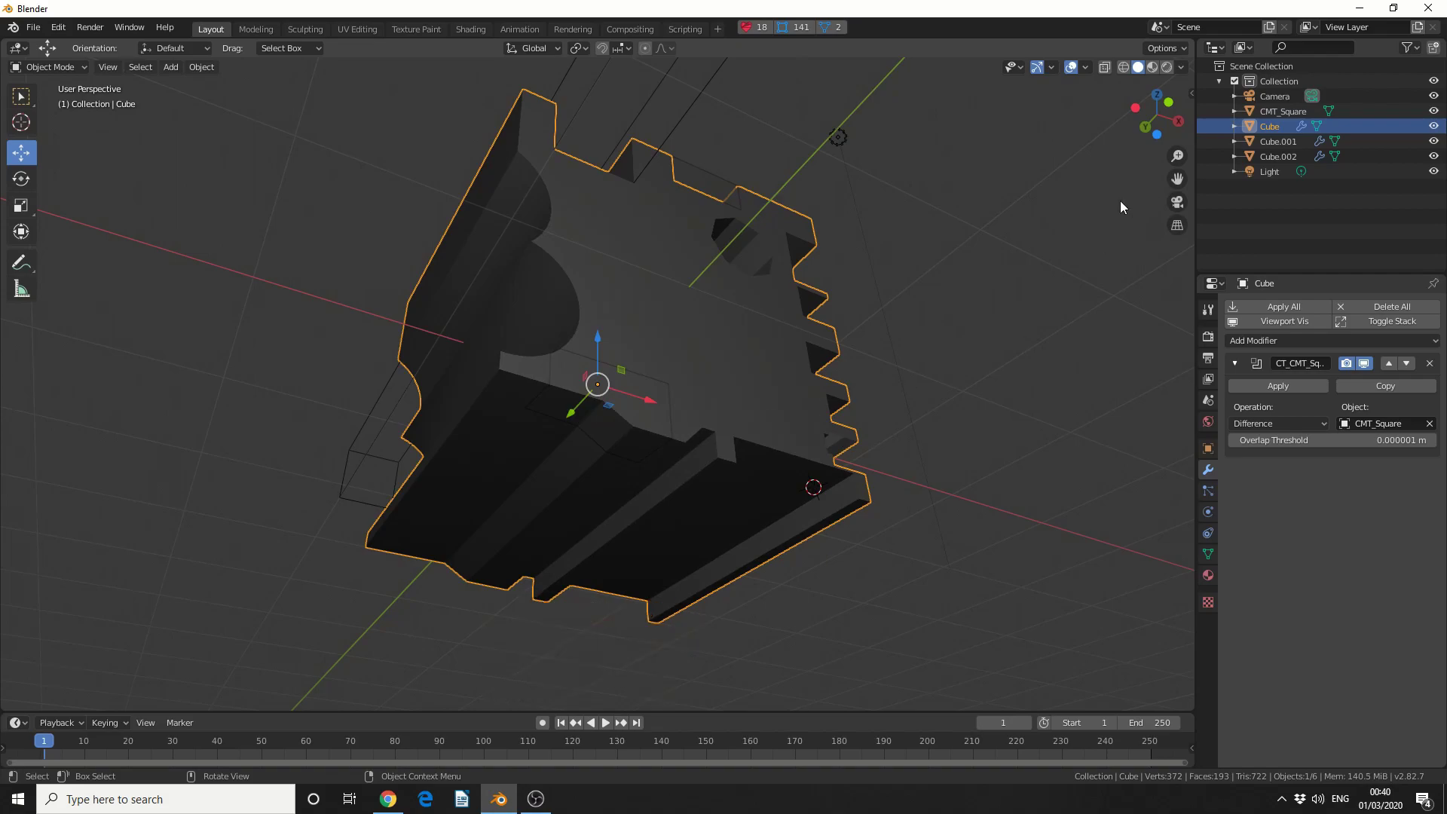
Select the separated lower-left piece Cube.002 and move it slightly along the Y axis
right_click(649, 419)
right_click(1053, 365)
click(570, 410)
mouse_move(571, 410)
mouse_down()
mouse_move(603, 373)
mouse_move(580, 407)
mouse_up()
middle_drag(853, 397, 825, 455)
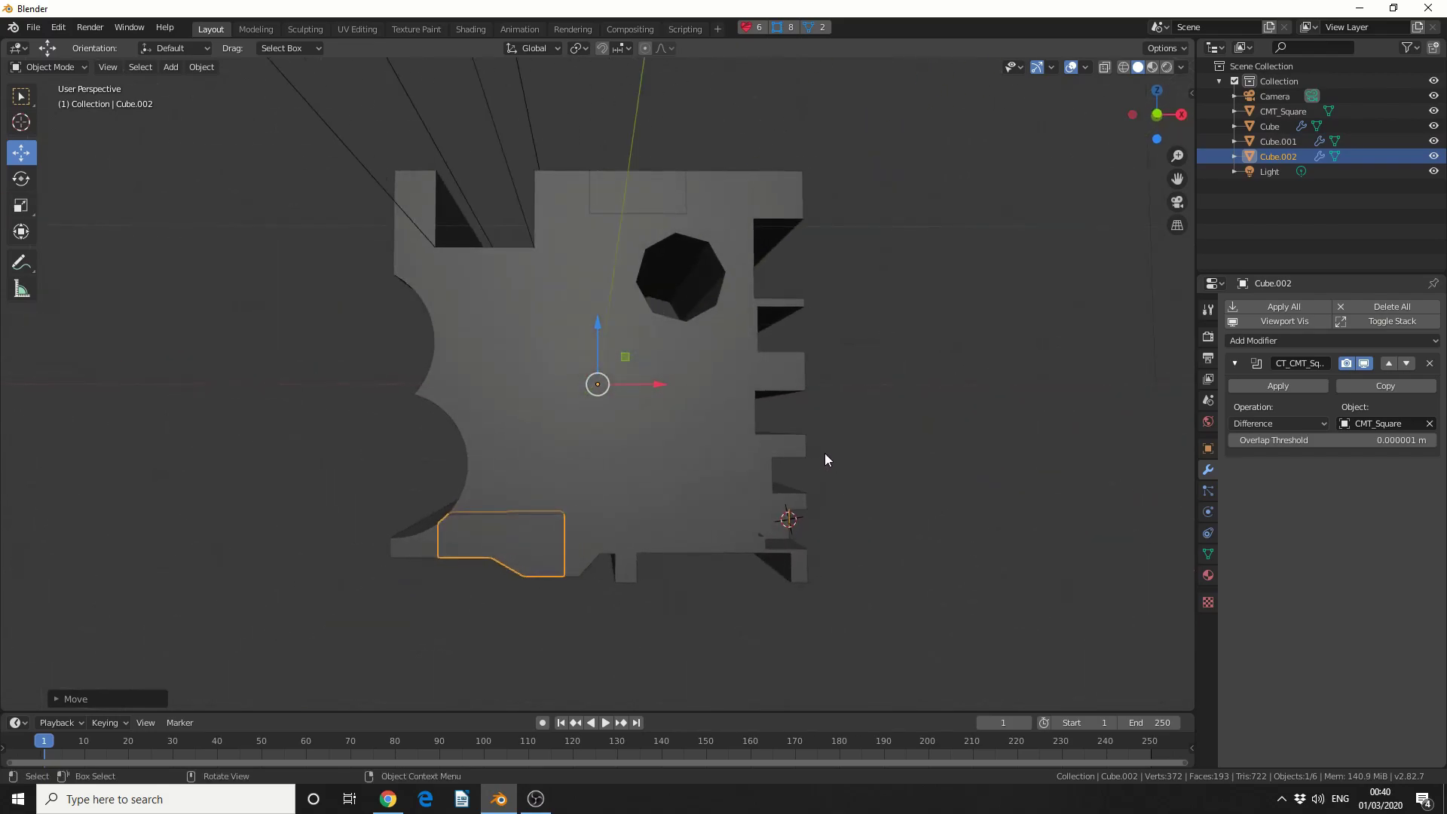
Restart Carver with the separated lower-left piece selected
key(ctrl+shift+x)
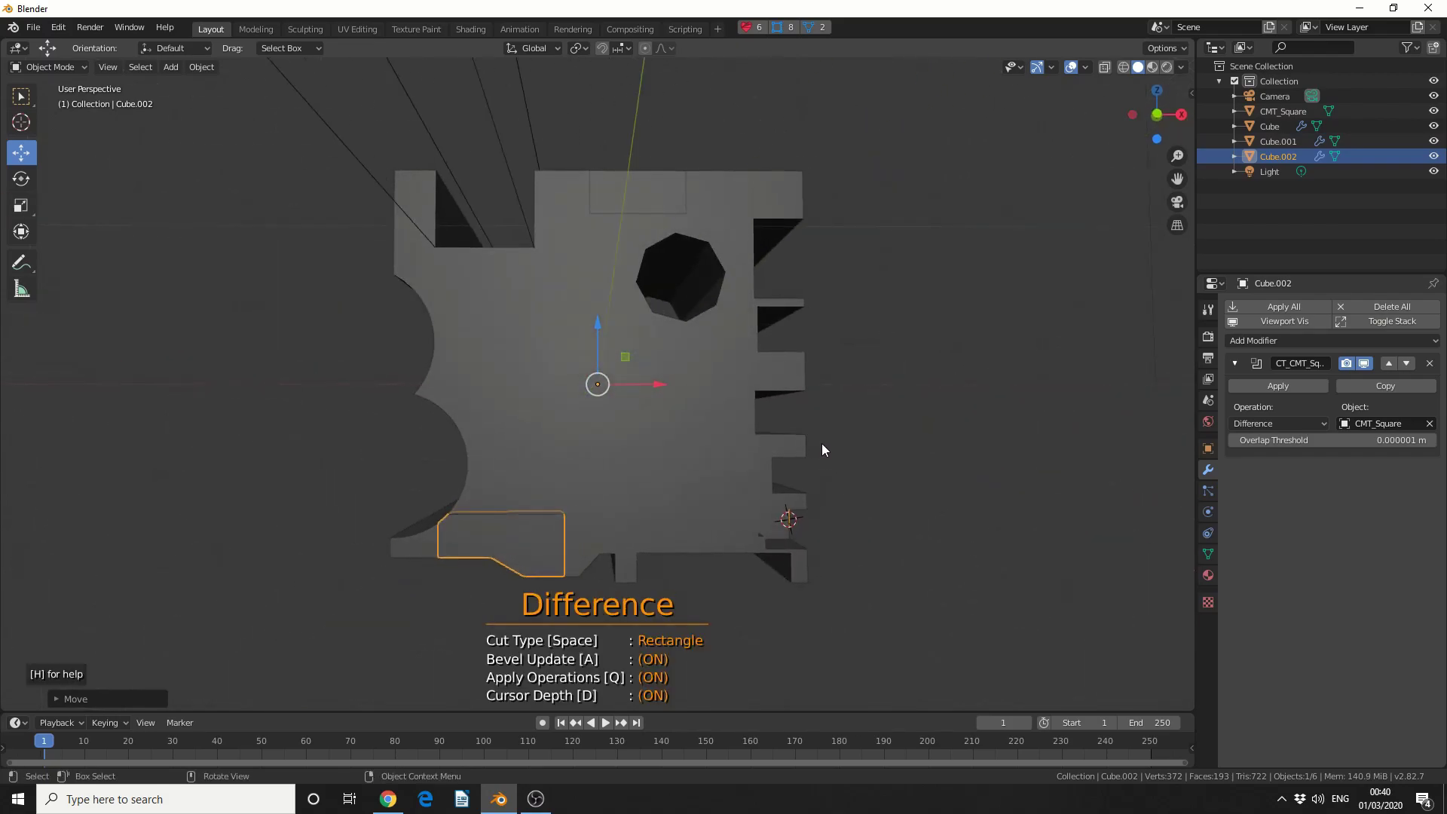